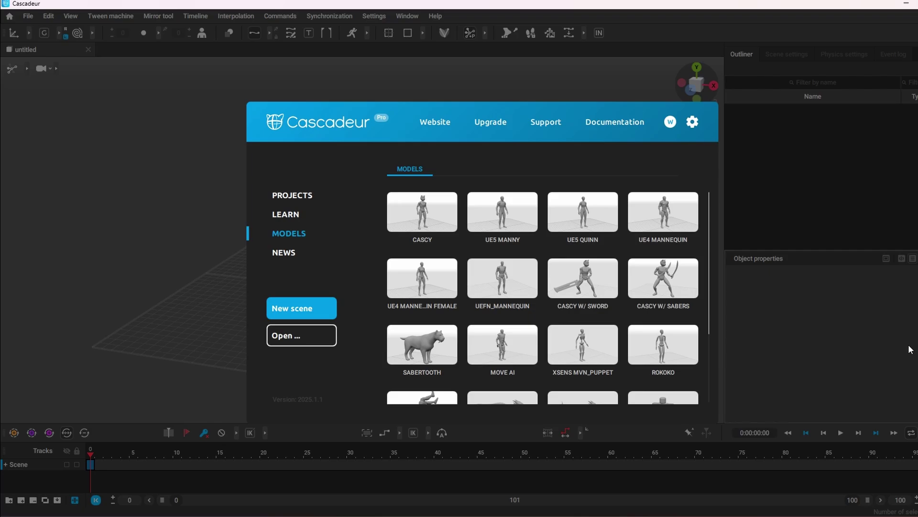
Open the UE5 Manny sample model and frame the character from the front.
click(502, 212)
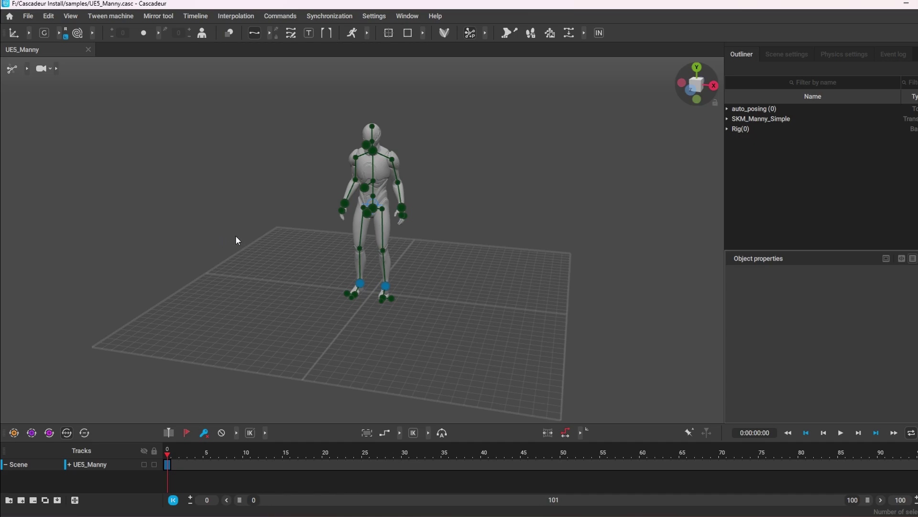
alt+middle_drag(426, 188, 419, 237)
alt+drag(419, 236, 399, 234)
alt+right_drag(398, 234, 597, 308)
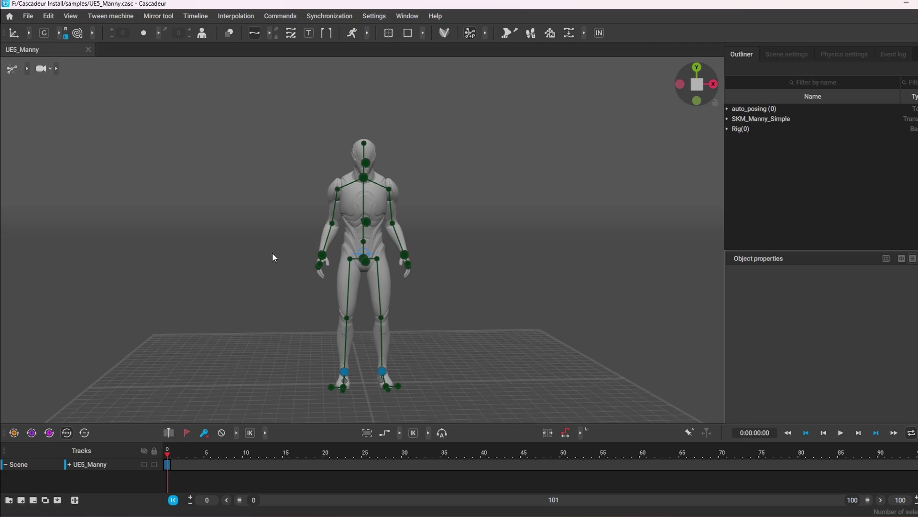
scroll(139, 197, up, 3)
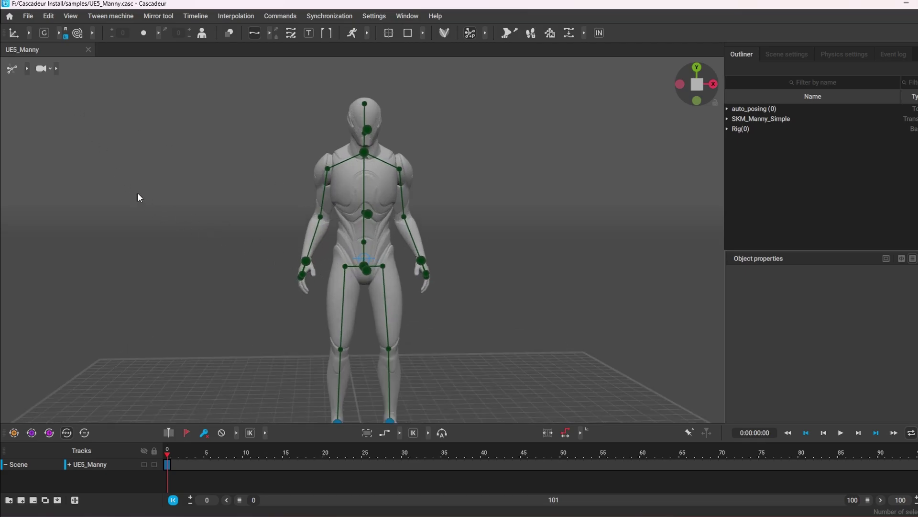
scroll(176, 158, down, 2)
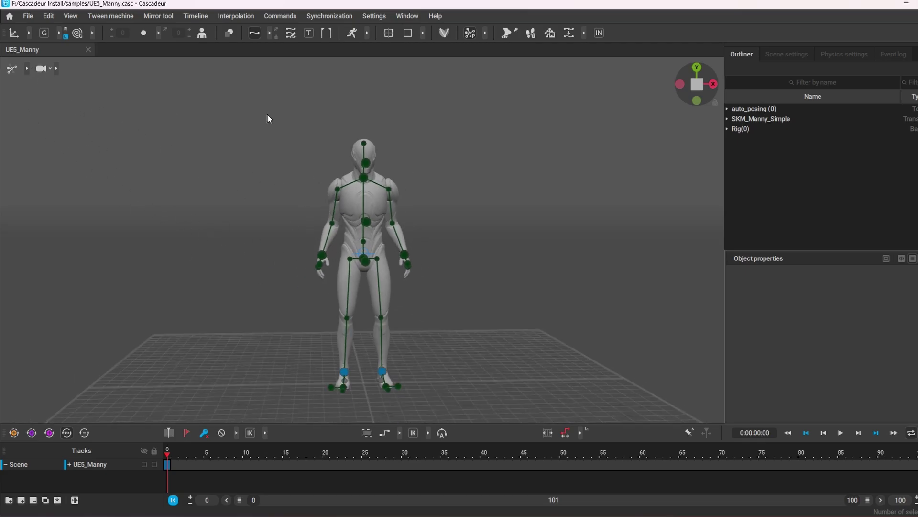
Import "ar style gun.fbx" from the source folder of ar-15-style-rifle in Downloads into the Manny scene.
key(super+e)
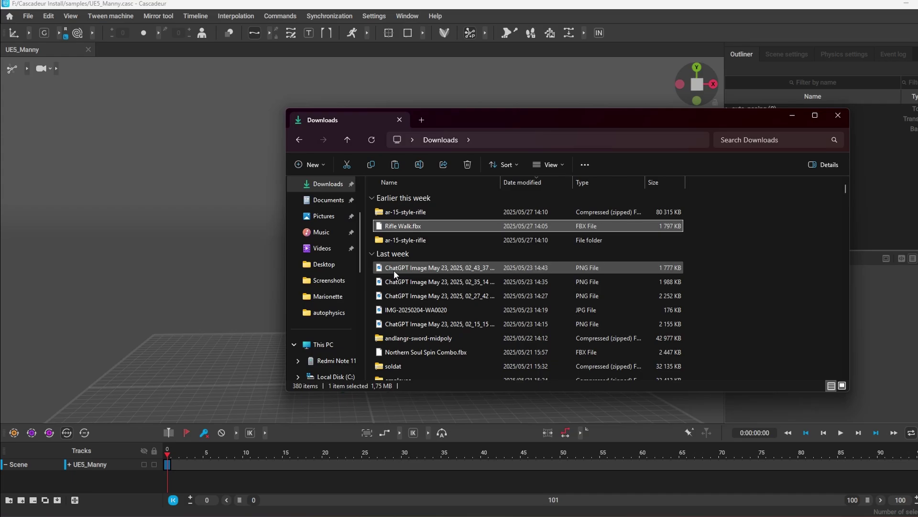
double_click(421, 240)
double_click(424, 214)
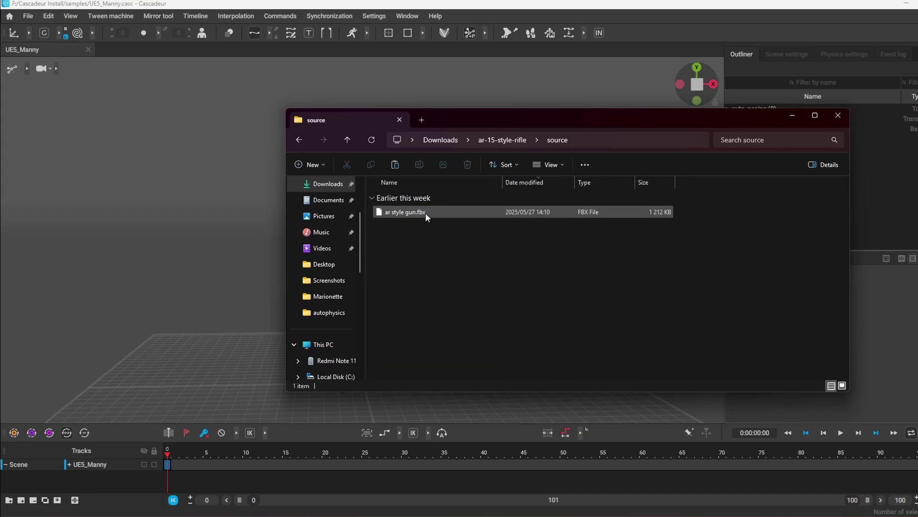
click(431, 214)
drag(514, 215, 206, 260)
click(413, 4)
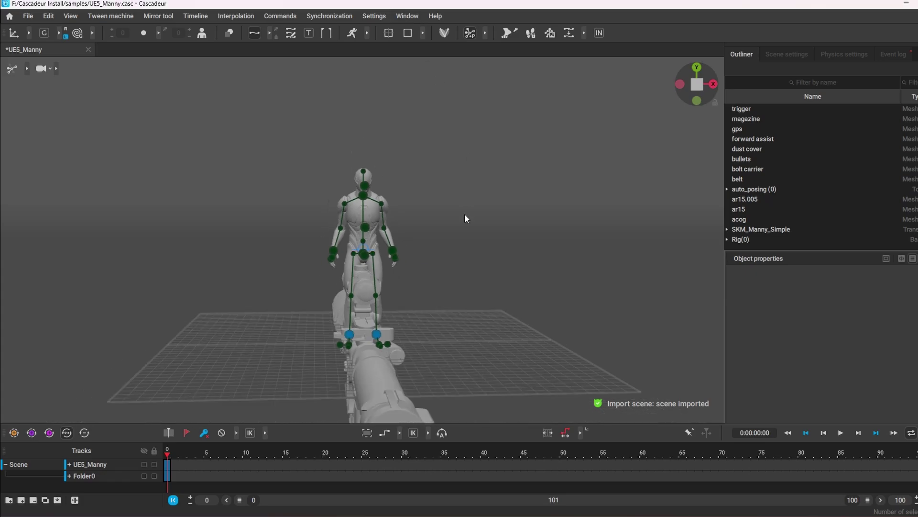
Show the meshes for selection and delete all imported rifle parts except the main ar15 body.
right_drag(465, 219, 545, 305)
middle_drag(545, 305, 548, 209)
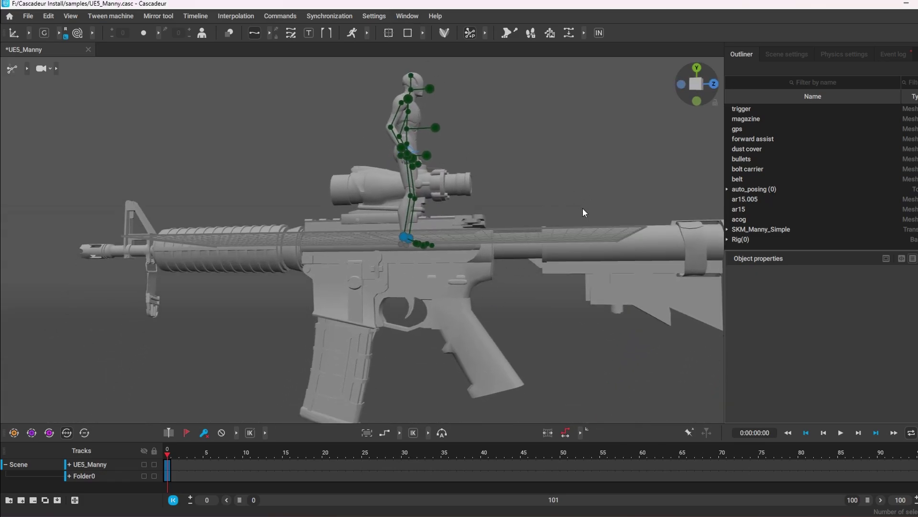
scroll(584, 209, down, 1)
middle_drag(573, 175, 554, 230)
key(5)
key(6)
click(506, 324)
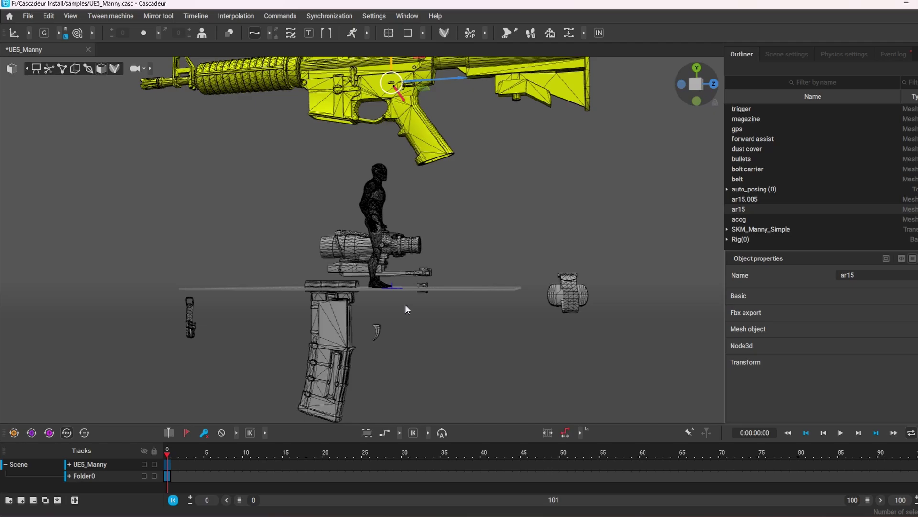
key(ctrl+a)
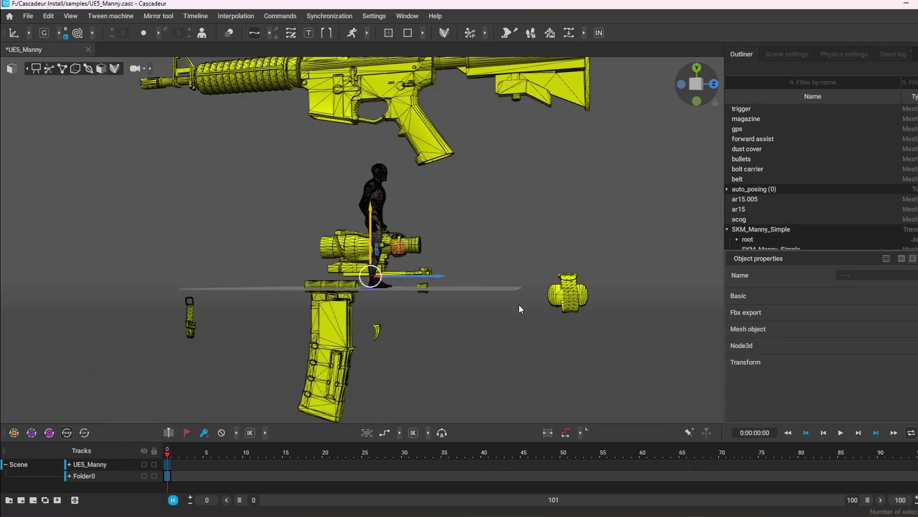
key(Delete)
key(ctrl+z)
ctrl+click(431, 143)
key(Delete)
alt+drag(523, 306, 511, 290)
Lower the ar15 mesh to chest height, about 135.8 on global Y, and turn it around so the muzzle points forward.
click(406, 84)
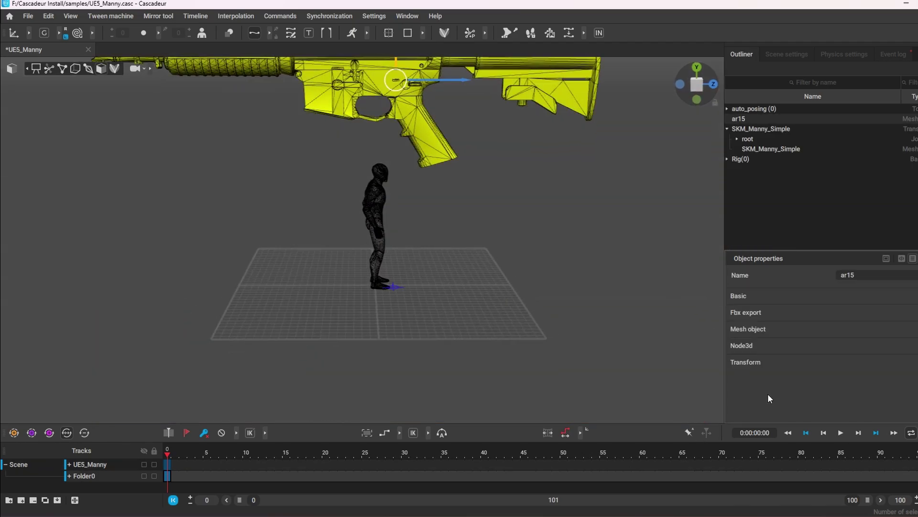
click(768, 362)
alt+middle_drag(495, 125, 488, 200)
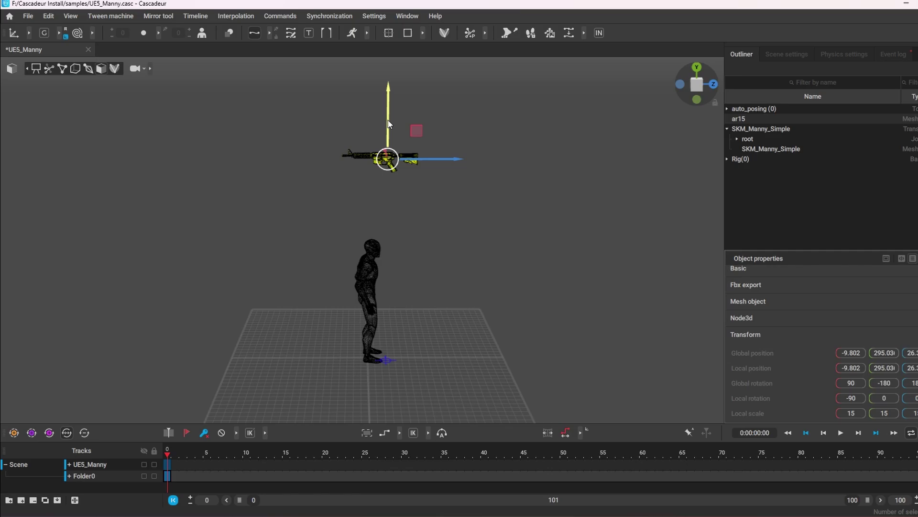
drag(388, 123, 388, 237)
key(e)
drag(379, 288, 578, 306)
scroll(578, 306, up, 3)
scroll(579, 307, up, 4)
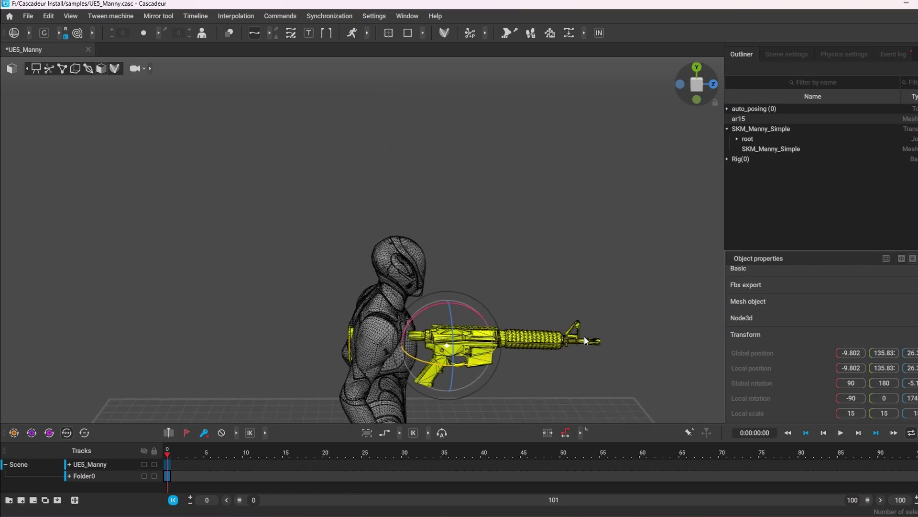
click(459, 283)
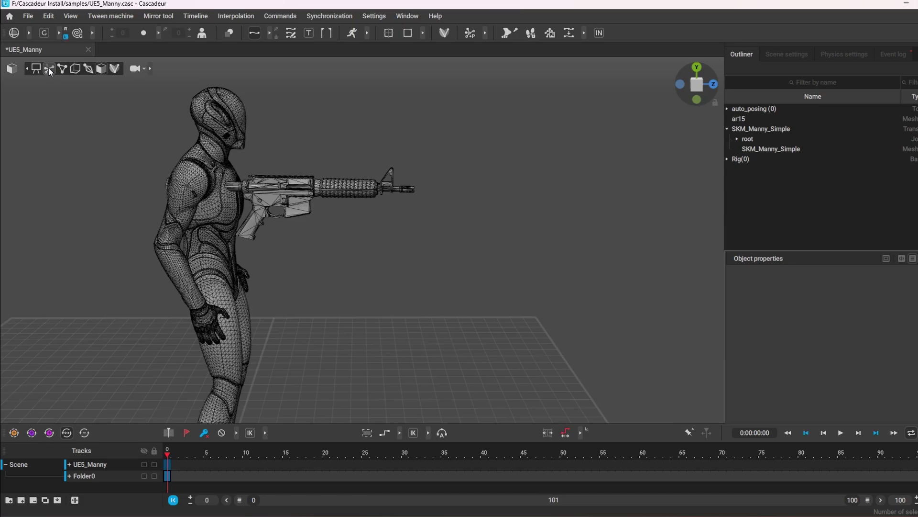
Return to the rig's point controllers, bring the character's right hand forward beside the rifle and rotate it toward a gripping pose.
click(48, 71)
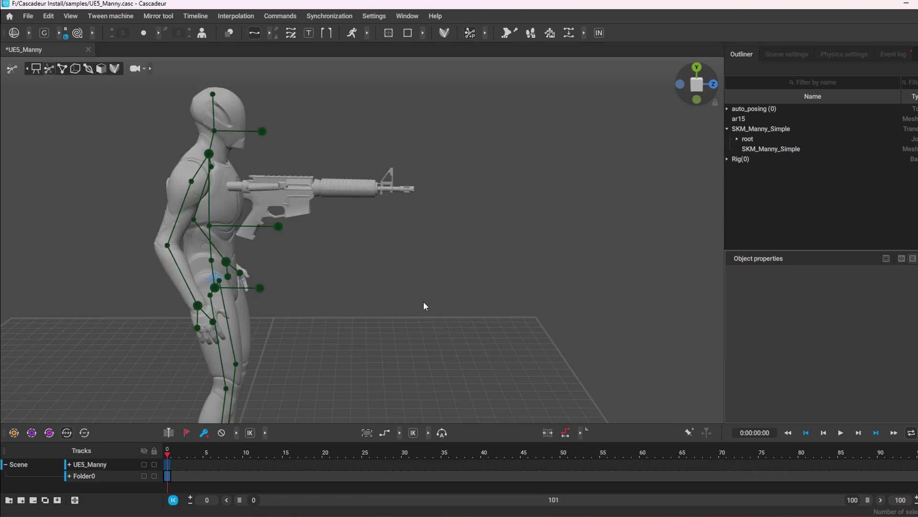
scroll(304, 375, down, 3)
scroll(238, 368, up, 1)
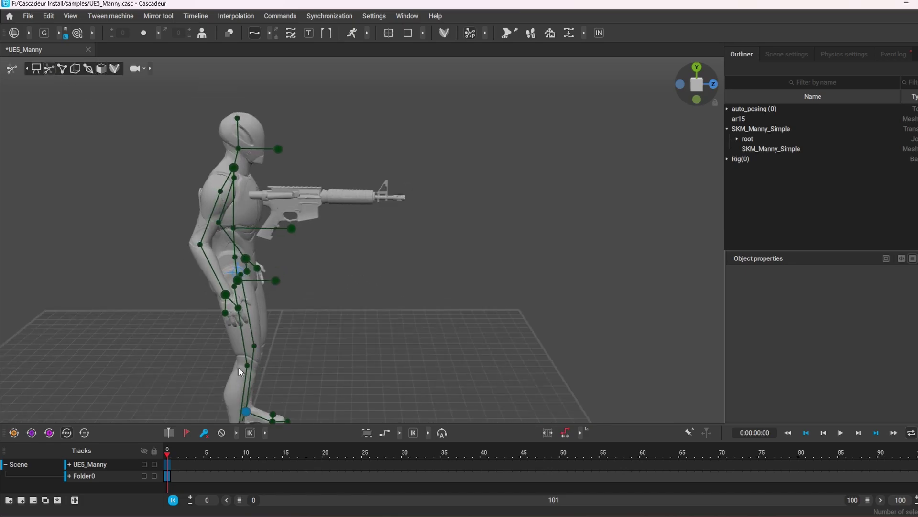
click(225, 295)
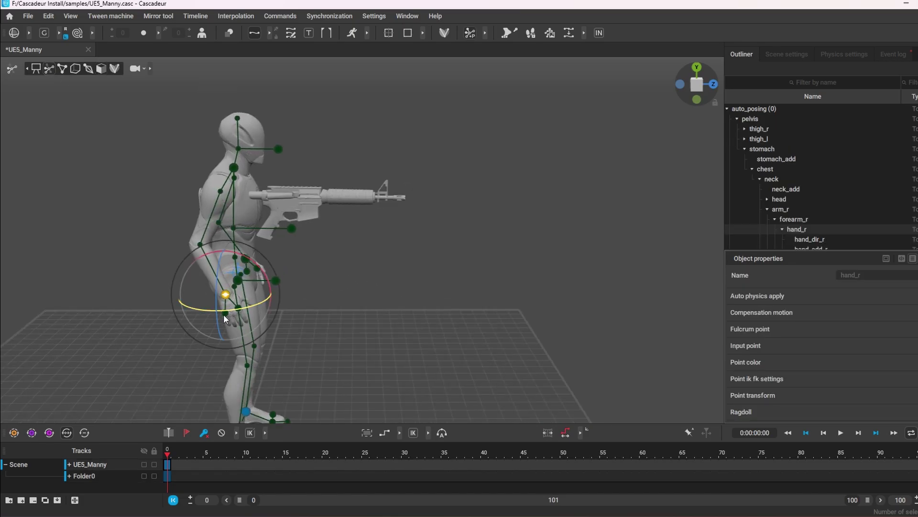
key(w)
drag(225, 295, 312, 259)
key(e)
drag(374, 206, 366, 228)
key(w)
click(464, 249)
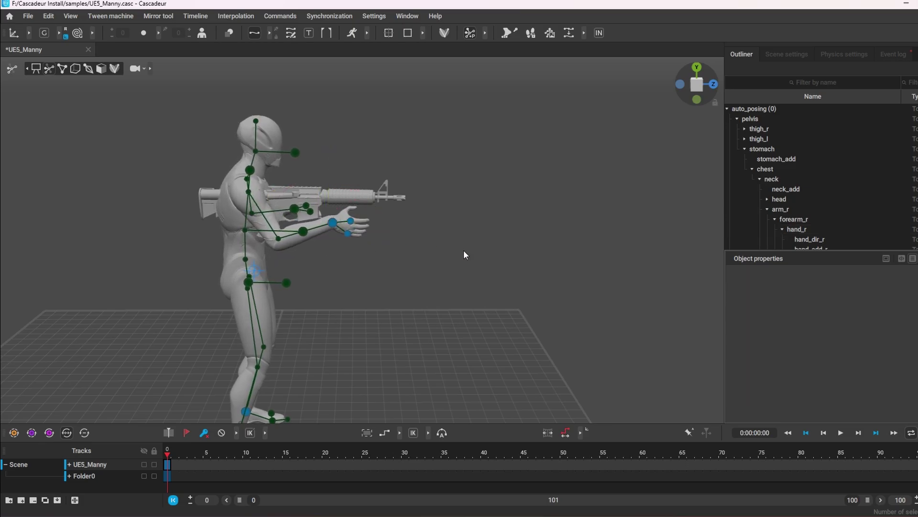
In mesh mode, move the ar15 rifle forward along Z to a global position of about 58.1.
alt+drag(464, 250, 151, 247)
scroll(457, 279, up, 4)
alt+drag(285, 228, 465, 212)
alt+drag(361, 223, 496, 230)
alt+middle_drag(506, 229, 507, 273)
right_drag(508, 273, 242, 177)
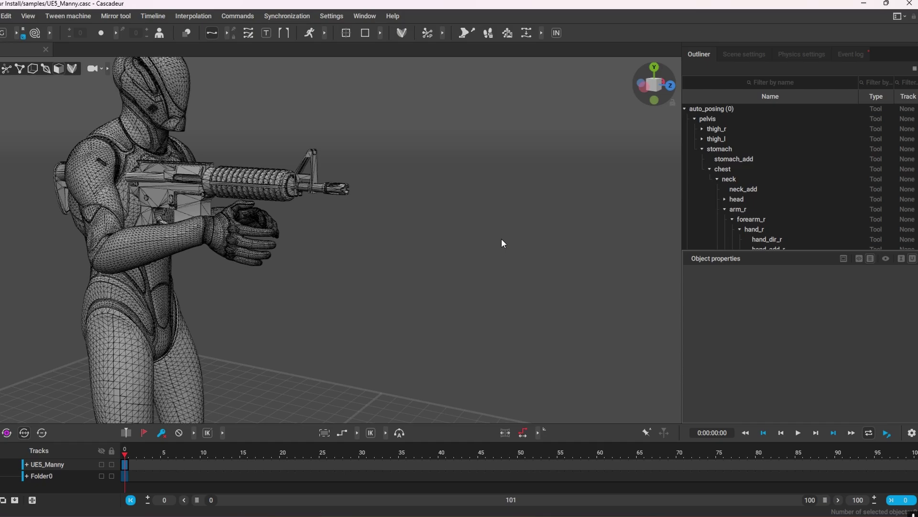
click(214, 188)
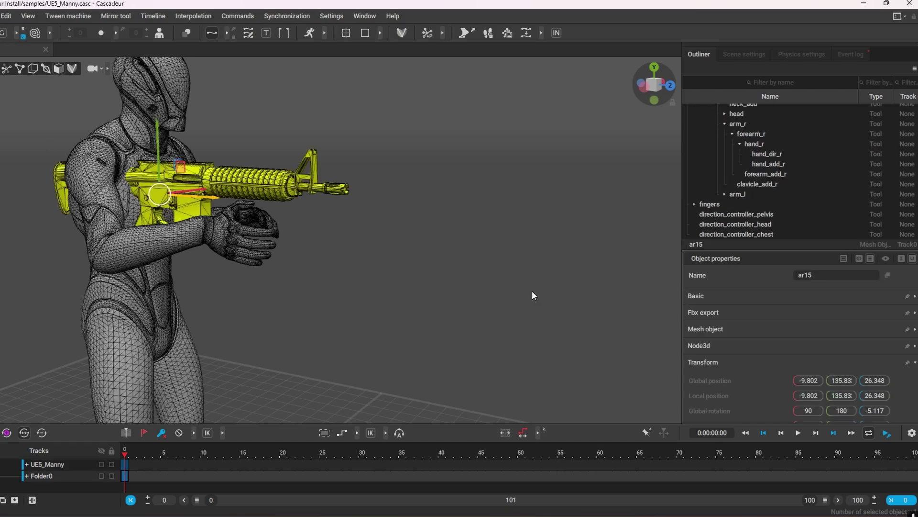
right_drag(248, 153, 273, 156)
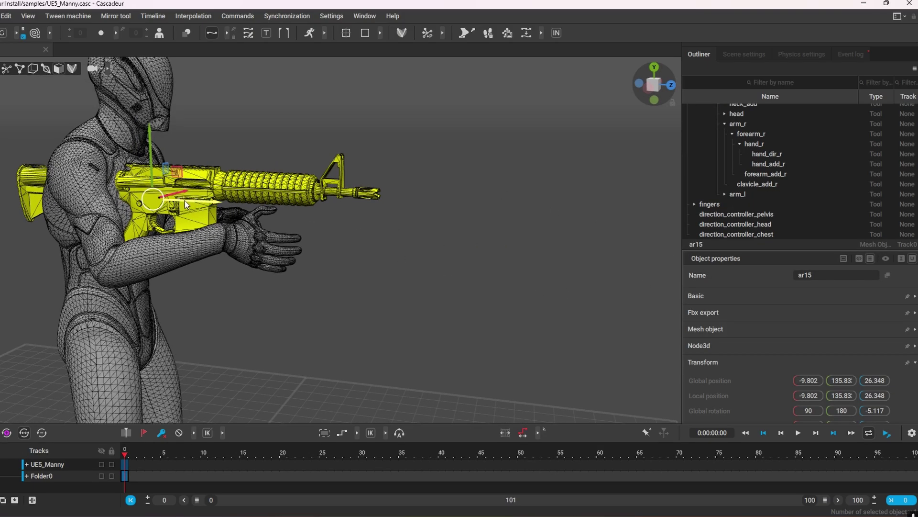
drag(185, 201, 334, 261)
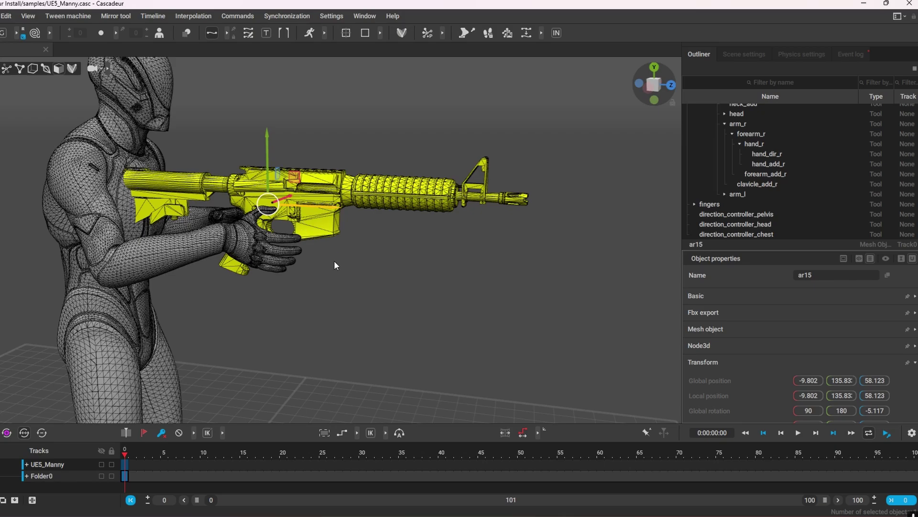
right_drag(334, 261, 75, 125)
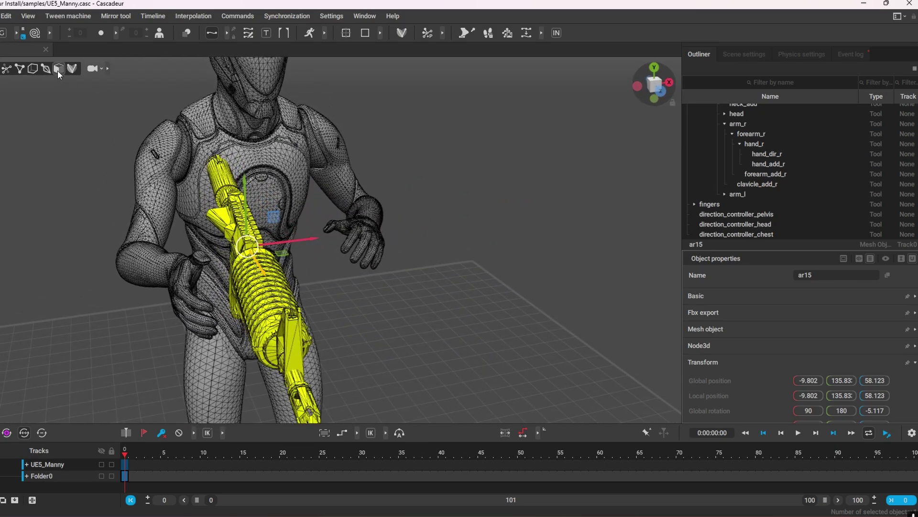
Fit the rifle's grip into the right hand at a global position of about -18.1, 135.4, 60.7.
mouse_move(244, 295)
alt+mouse_down()
mouse_move(295, 243)
mouse_move(248, 242)
mouse_move(246, 281)
alt+mouse_up()
right_drag(245, 281, 228, 263)
drag(253, 248, 248, 225)
drag(286, 265, 300, 268)
drag(267, 236, 271, 227)
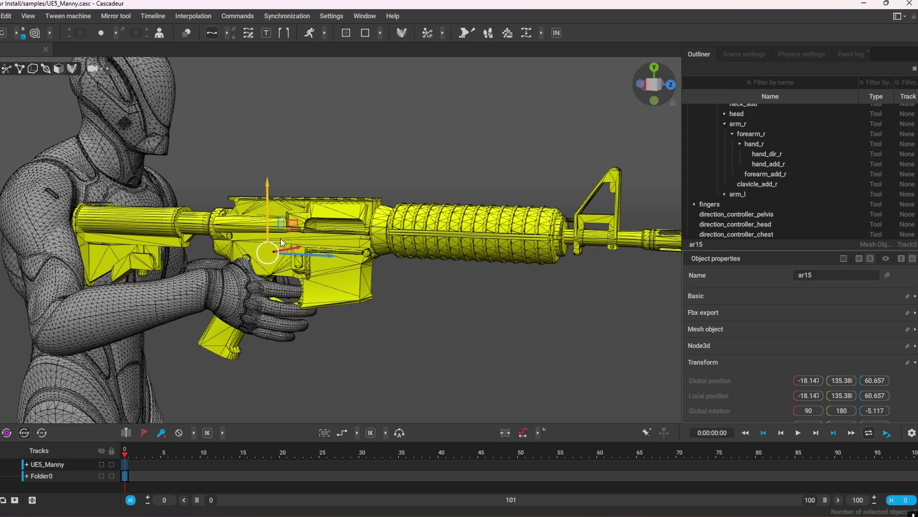
alt+drag(294, 268, 201, 311)
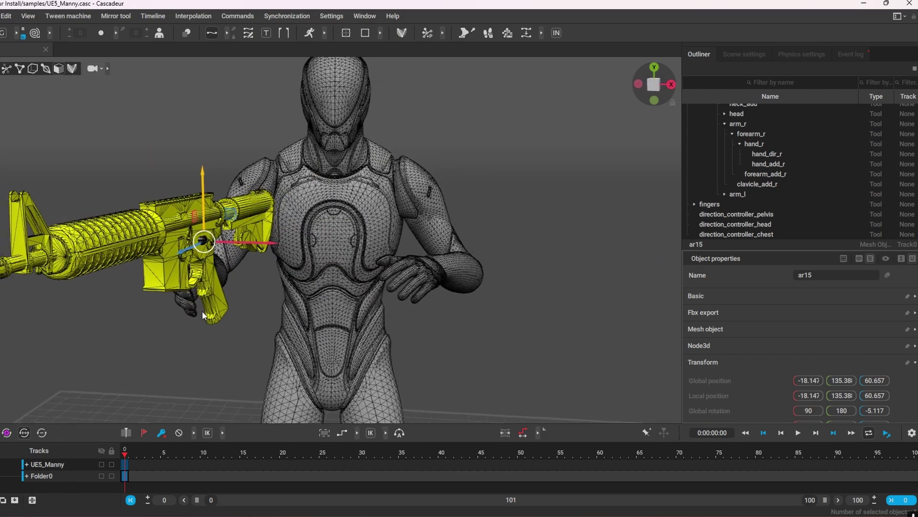
Switch back to the rig's point controllers, clear the selection and display the AutoPosing finger controllers.
click(350, 194)
click(32, 70)
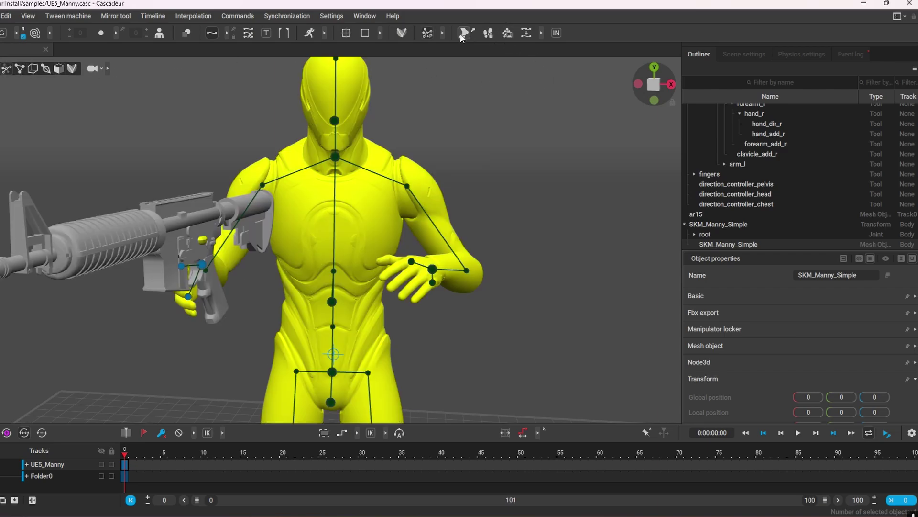
click(131, 60)
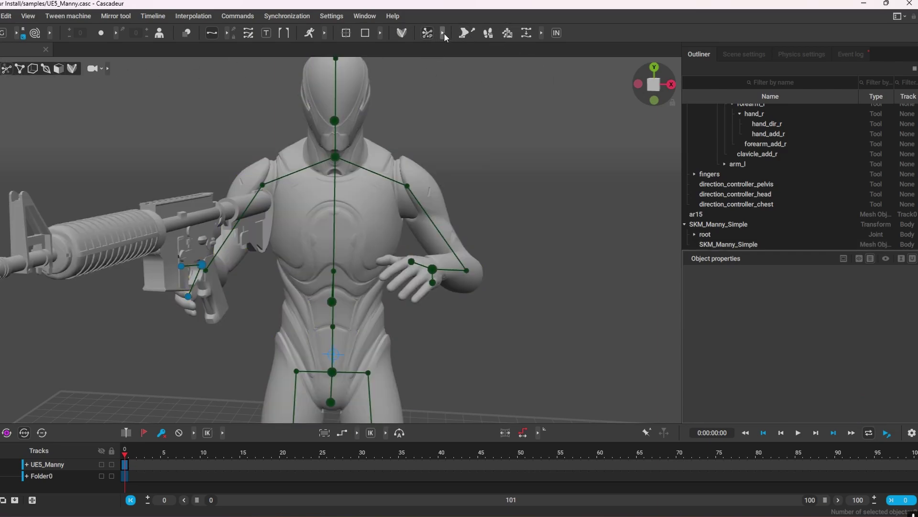
click(444, 33)
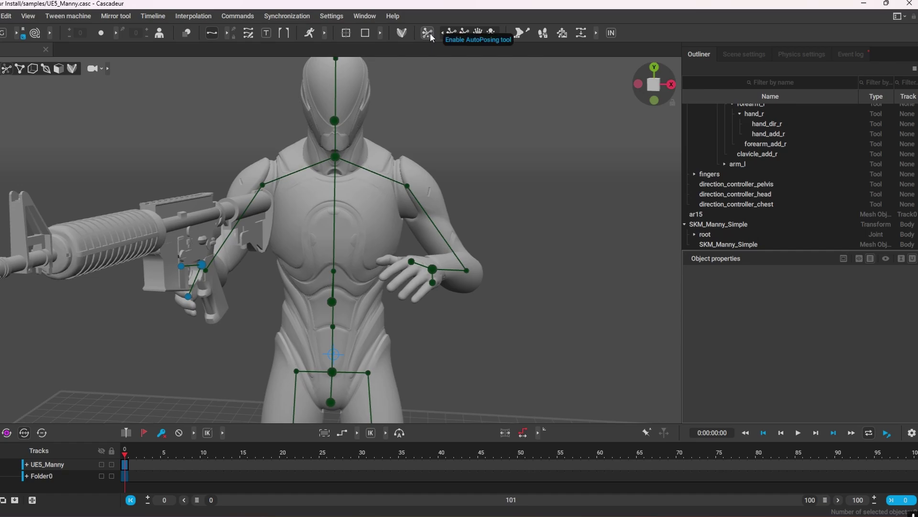
click(479, 35)
Place the right index fingertip near the trigger and nudge the right hand closer against the rifle's grip.
alt+drag(42, 204, 241, 249)
right_drag(406, 354, 196, 351)
click(192, 270)
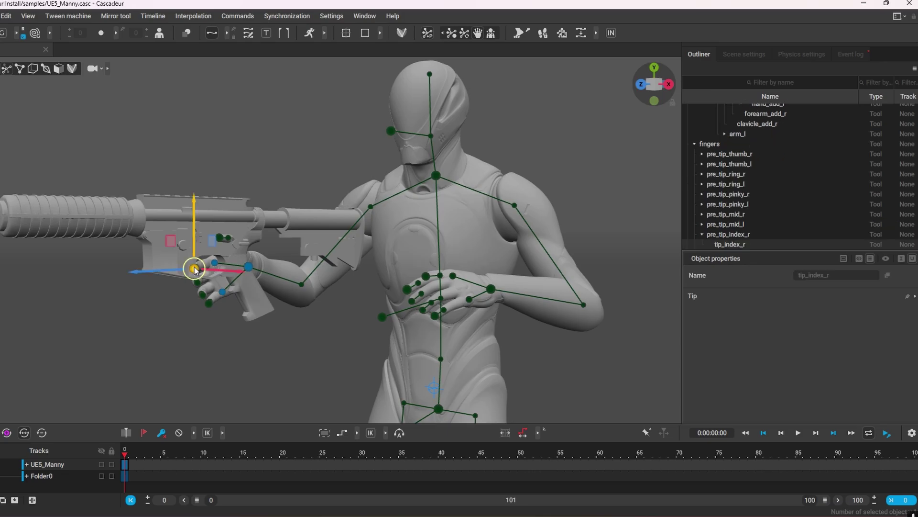
scroll(219, 268, up, 4)
alt+drag(219, 268, 287, 248)
click(368, 242)
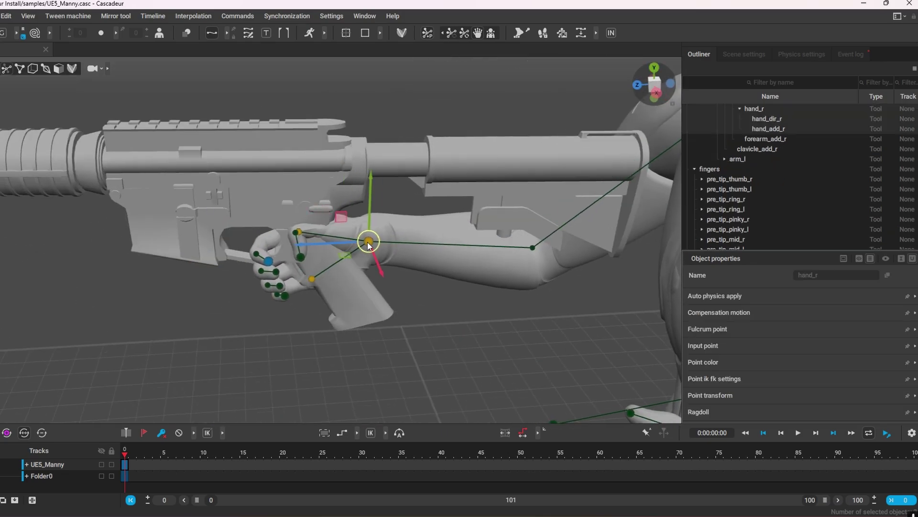
drag(368, 242, 358, 244)
Curl the remaining right-hand fingers around the grip and adjust the index fingertip at the trigger.
alt+drag(359, 244, 243, 282)
click(285, 244)
right_drag(288, 243, 491, 355)
scroll(491, 351, down, 4)
alt+drag(274, 370, 112, 368)
right_drag(113, 372, 111, 235)
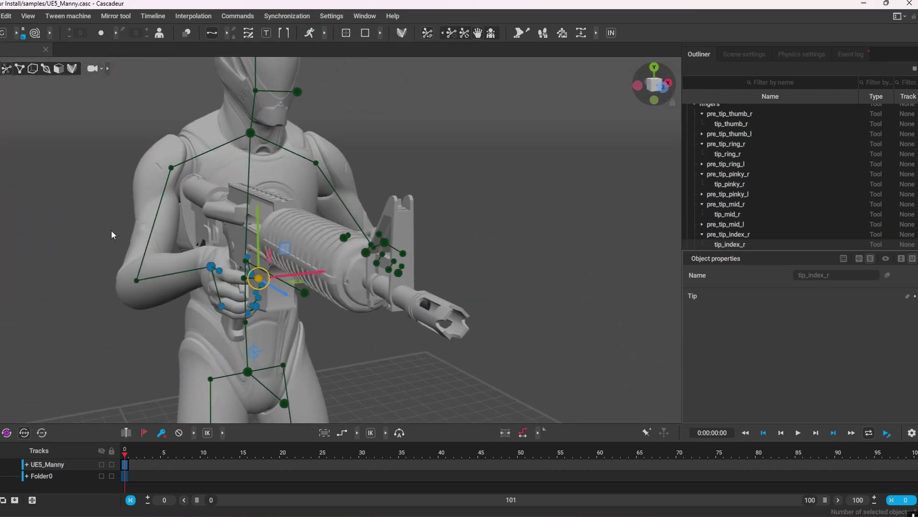
Rotate the ar15 mesh slightly to a global Z rotation of about -3.2 degrees, then return to the rig's point controllers.
key(5)
click(310, 247)
alt+drag(310, 247, 306, 367)
key(e)
drag(242, 257, 176, 268)
right_drag(177, 271, 408, 257)
click(408, 258)
click(549, 259)
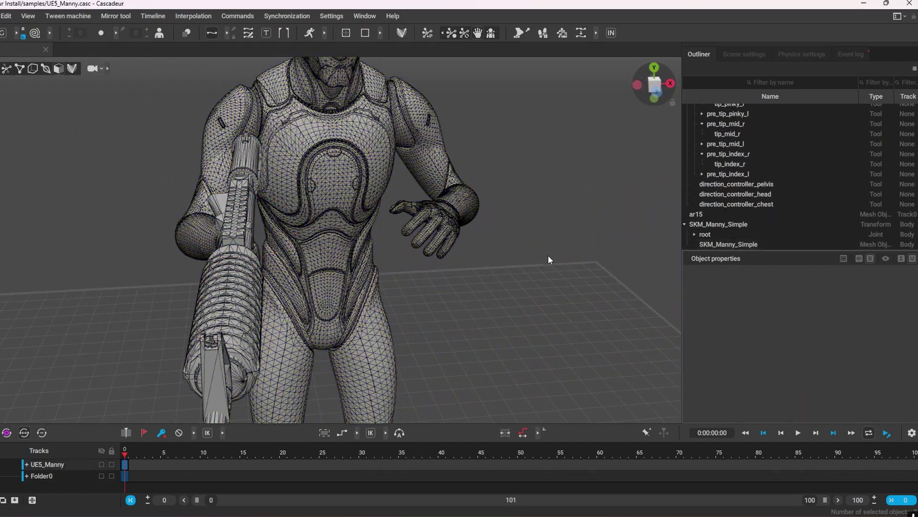
click(32, 70)
Display the scene meshes, select the ar15 rifle to locate it in the Outliner, and clear the selection.
right_drag(466, 185, 127, 104)
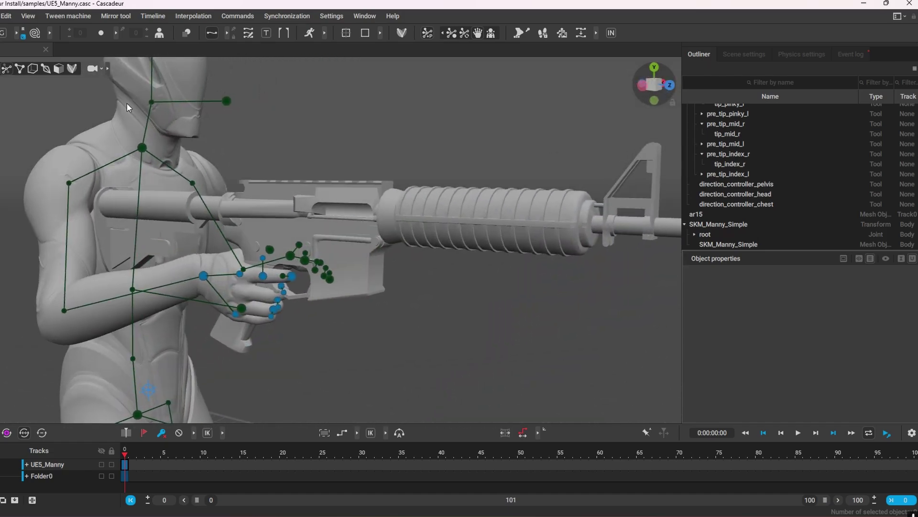
click(56, 68)
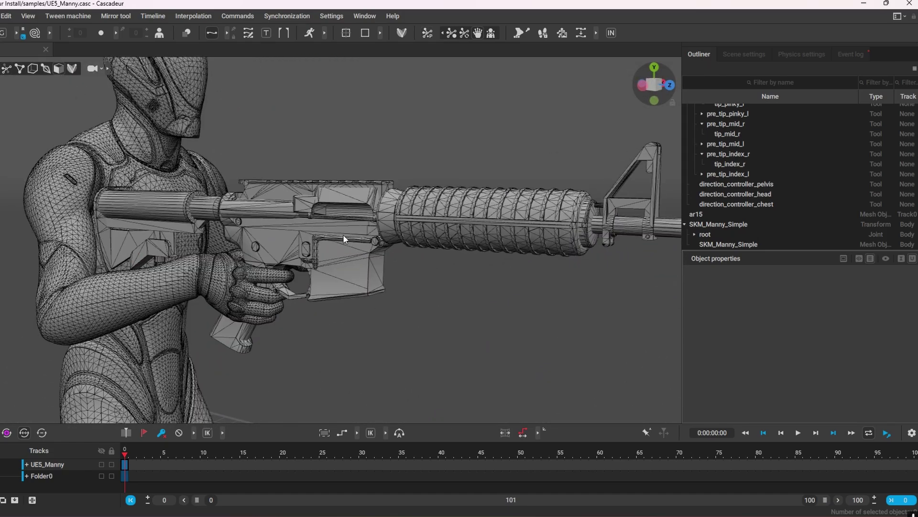
click(344, 221)
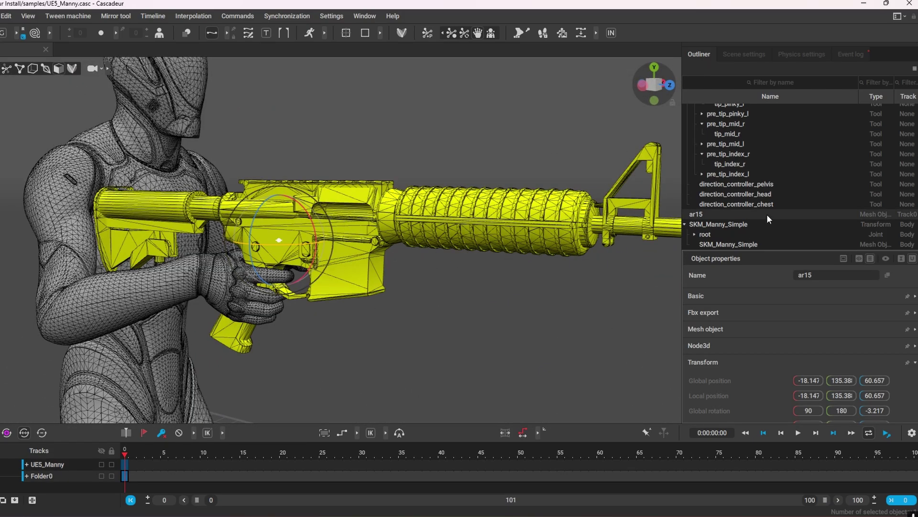
click(567, 310)
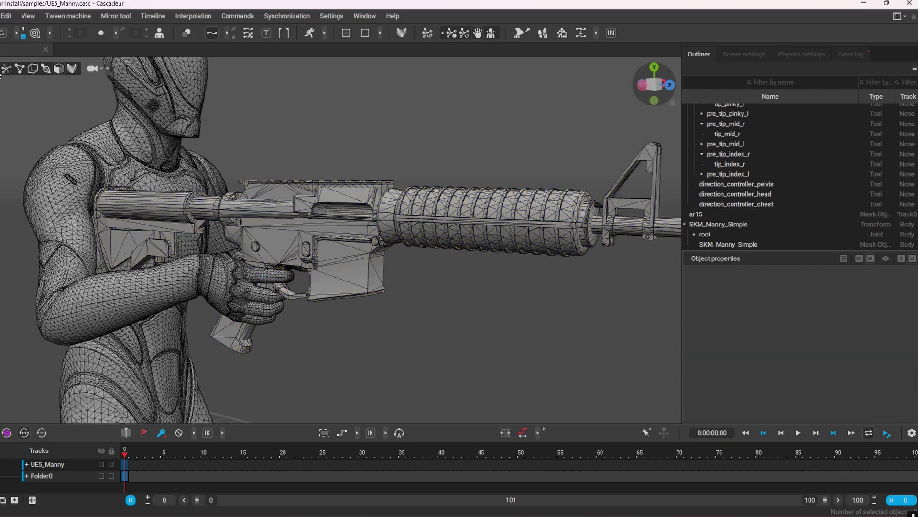
Display the skeleton joints, select the right wrist joint hand_r and locate it in the Outliner hierarchy.
click(41, 68)
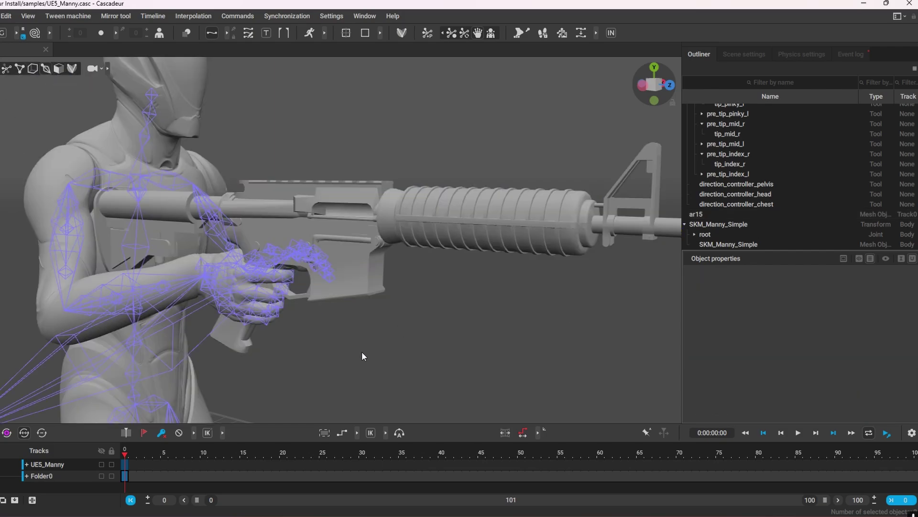
alt+drag(315, 331, 409, 328)
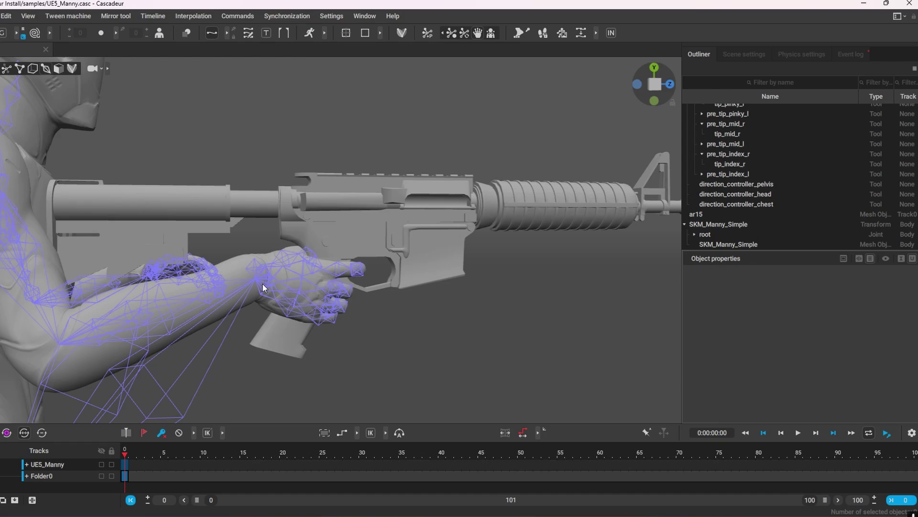
click(262, 283)
scroll(475, 370, up, 2)
scroll(823, 243, down, 1)
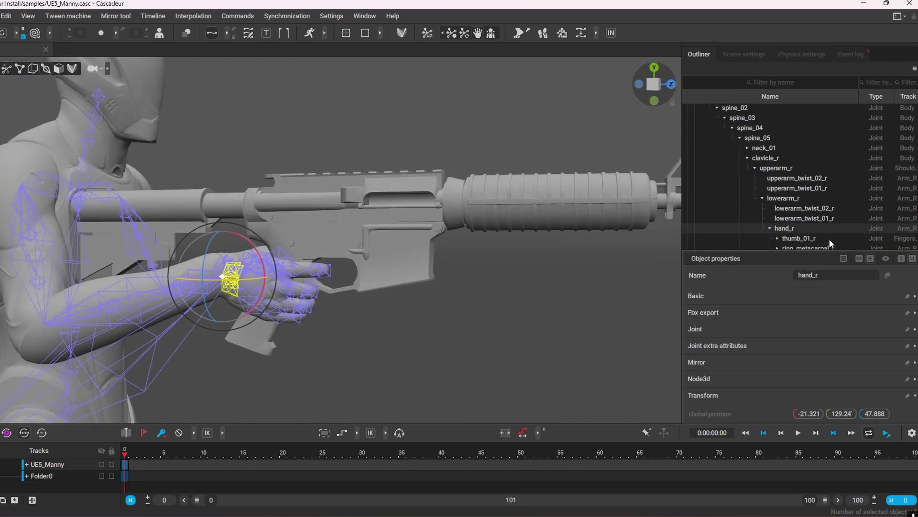
scroll(841, 221, down, 4)
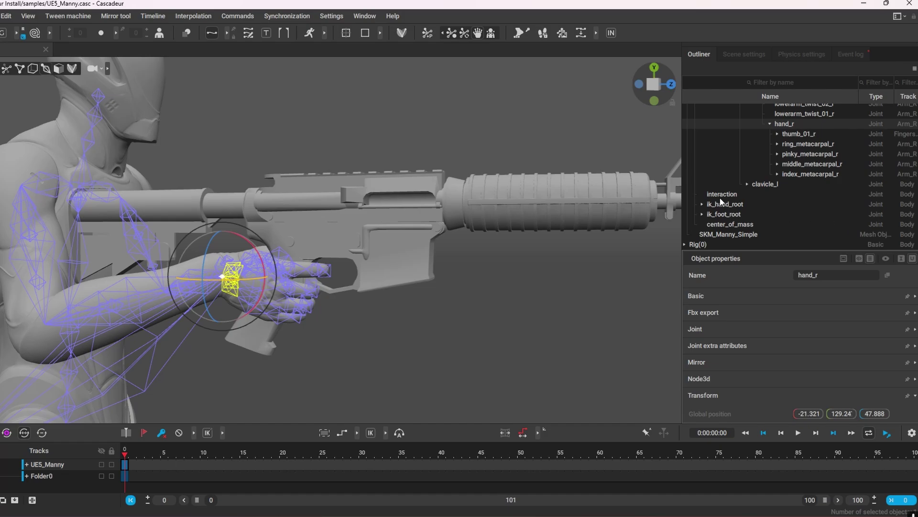
scroll(719, 197, up, 5)
scroll(917, 101, up, 5)
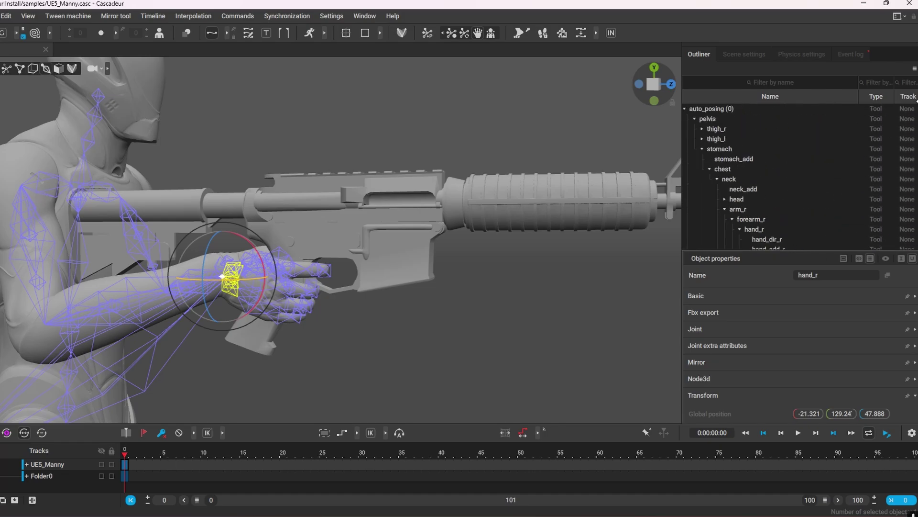
drag(916, 117, 916, 211)
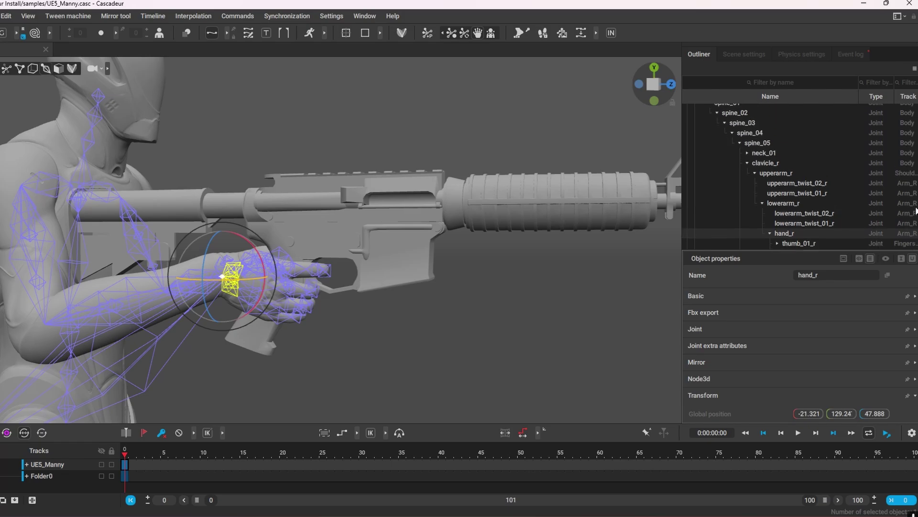
Return to mesh display, select the ar15 mesh and parent it under the hand_r joint in the Outliner.
click(64, 69)
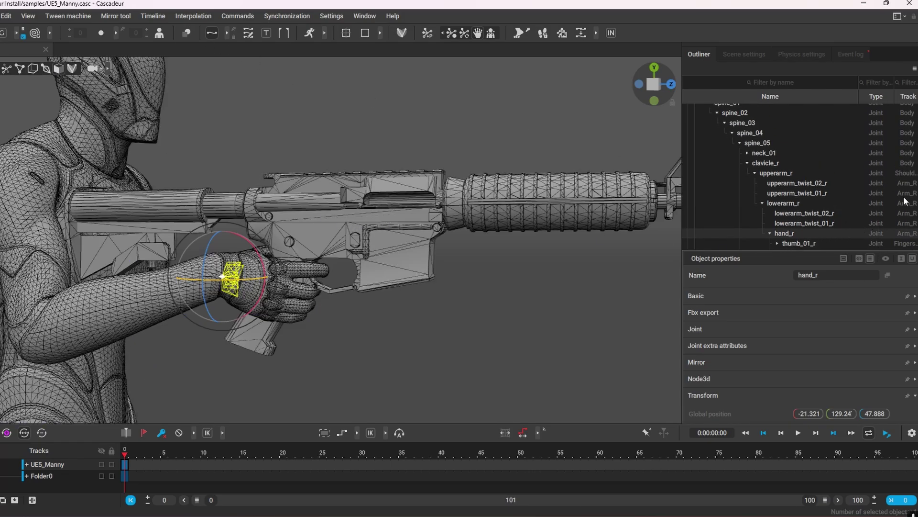
click(395, 192)
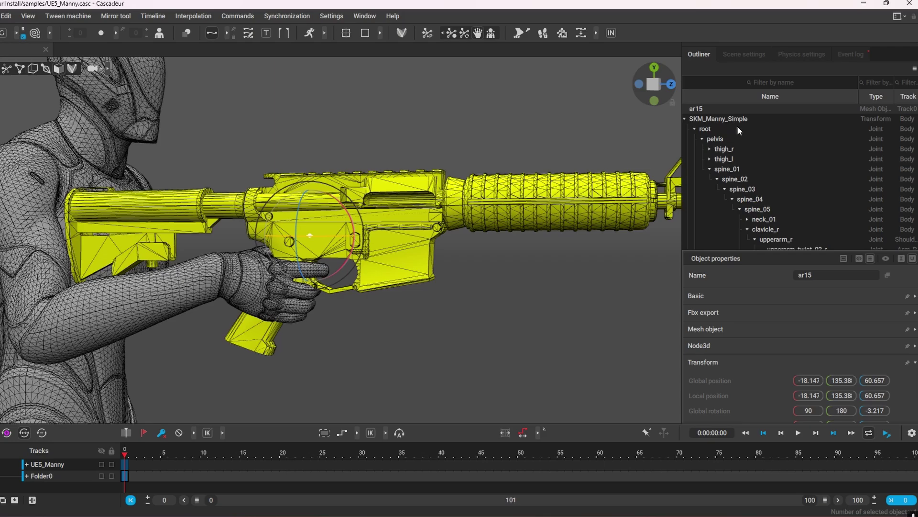
scroll(824, 116, up, 3)
scroll(813, 127, down, 1)
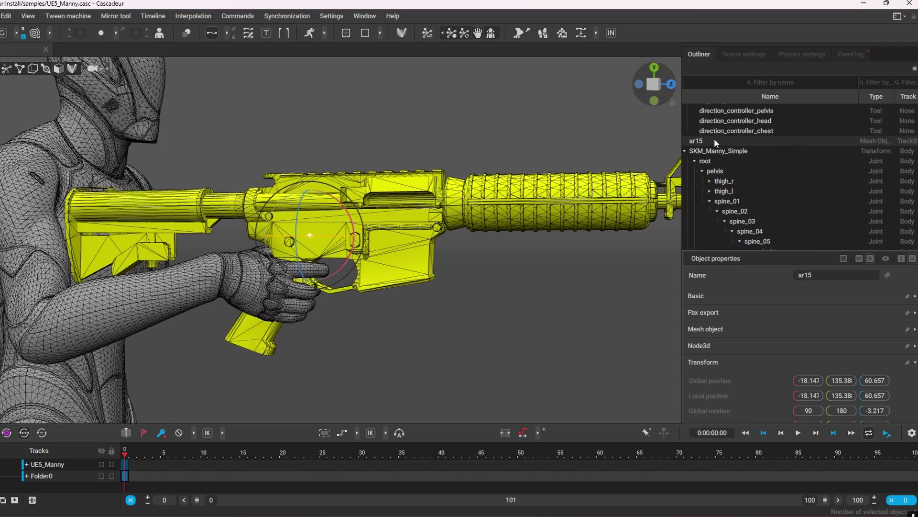
drag(713, 139, 802, 195)
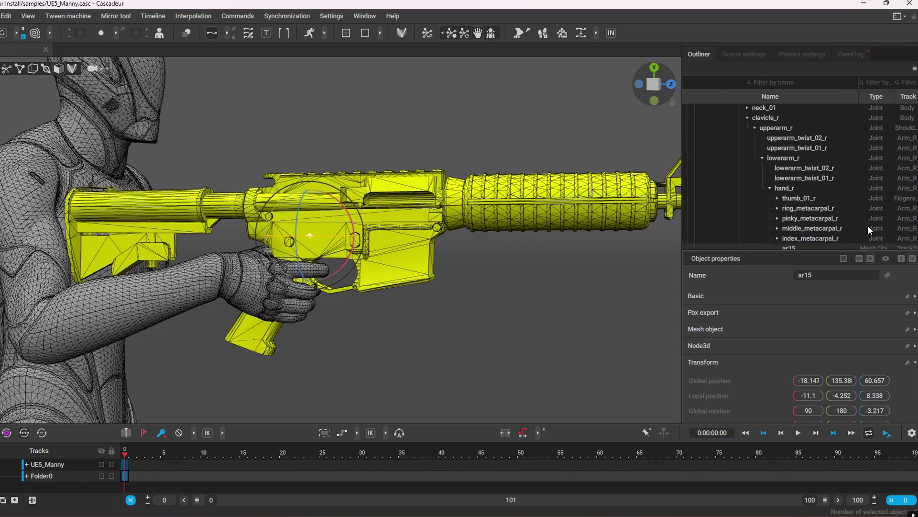
scroll(785, 193, down, 1)
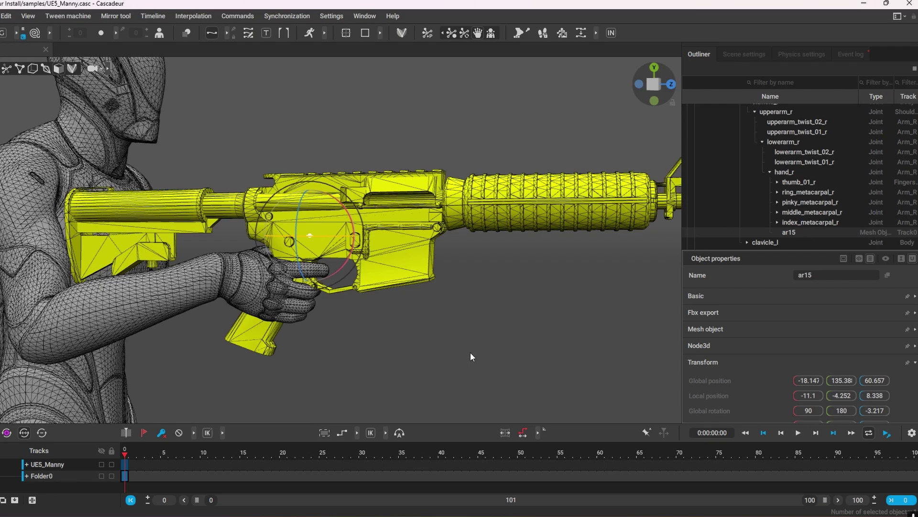
Switch to the AutoPosing controllers and move the right hand outward, away from the torso, together with the attached rifle.
click(356, 298)
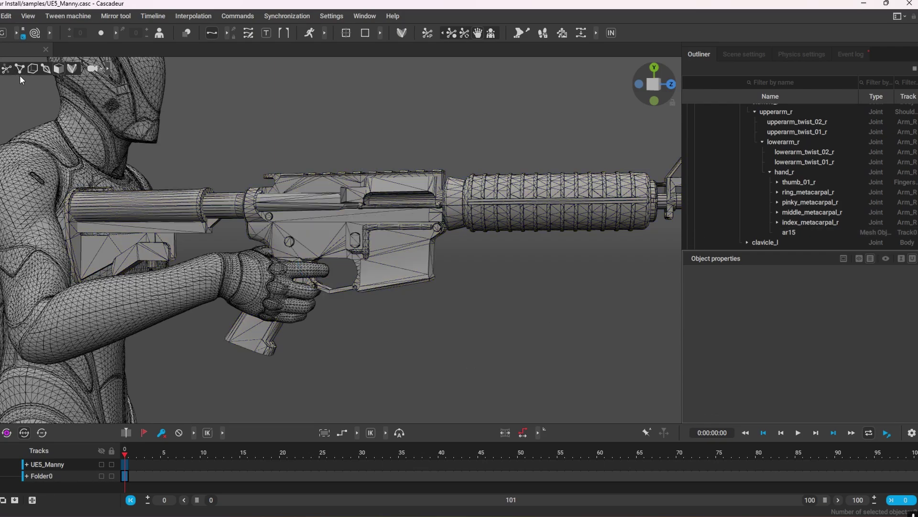
click(8, 71)
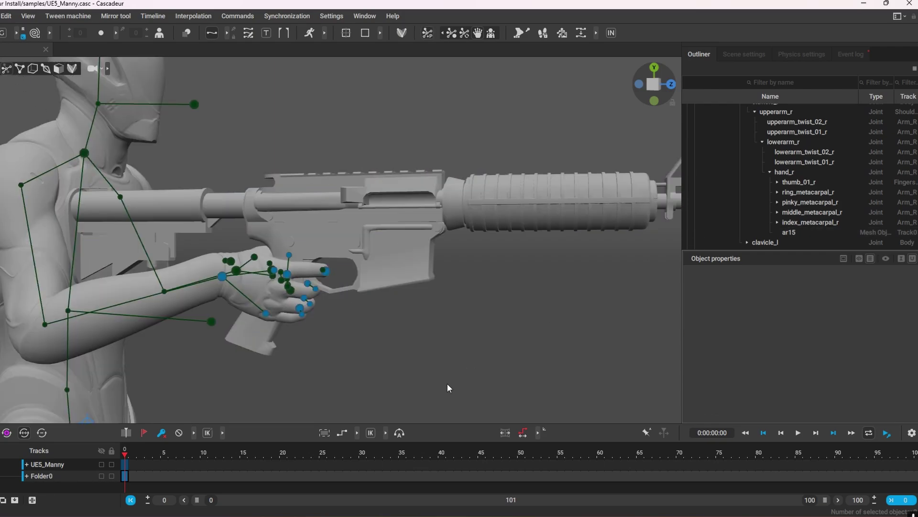
alt+drag(447, 384, 306, 407)
double_click(222, 250)
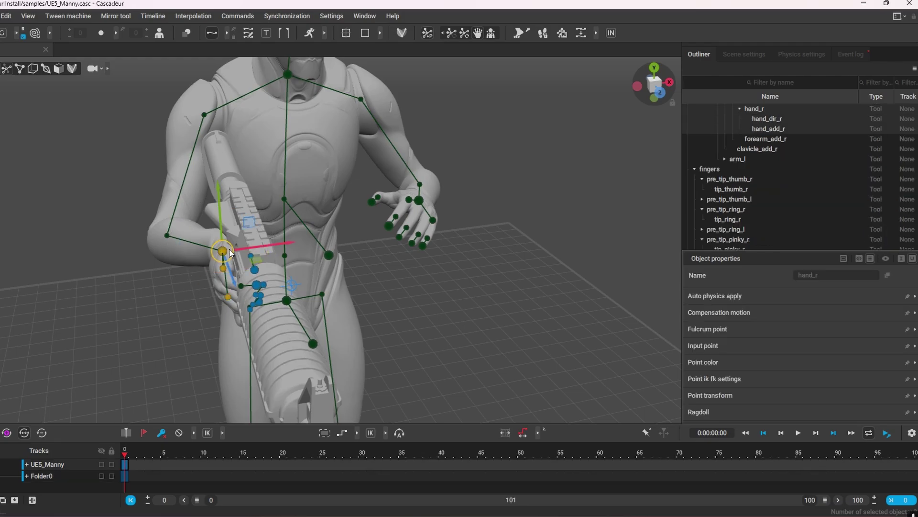
drag(230, 253, 234, 214)
alt+drag(85, 257, 52, 257)
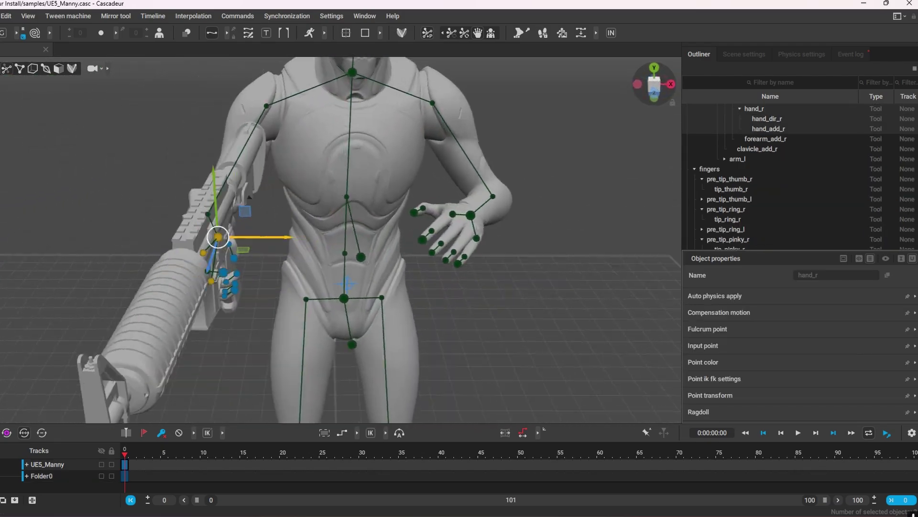
Rotate the right hand controller at the wrist to reorient the attached rifle in front of the body.
alt+drag(298, 291, 280, 292)
right_drag(124, 261, 334, 285)
scroll(335, 285, up, 2)
key(e)
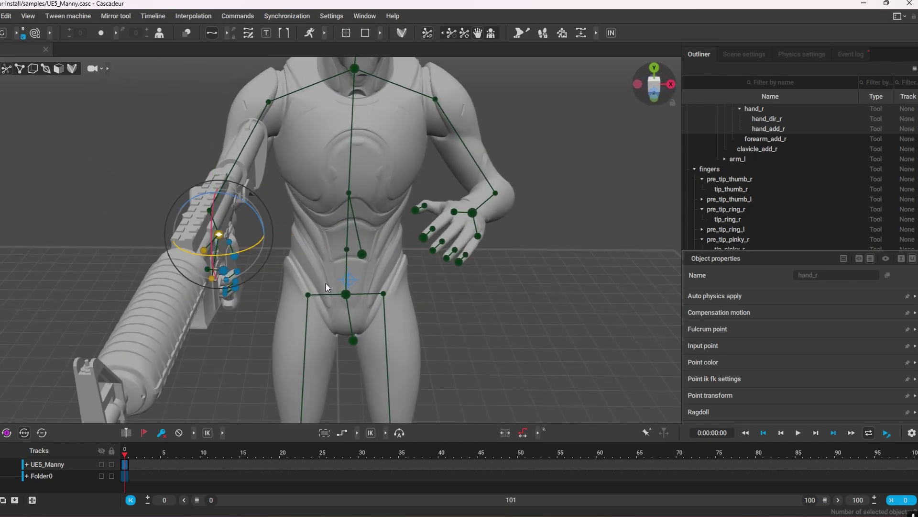
click(199, 303)
alt+drag(113, 271, 216, 284)
click(222, 287)
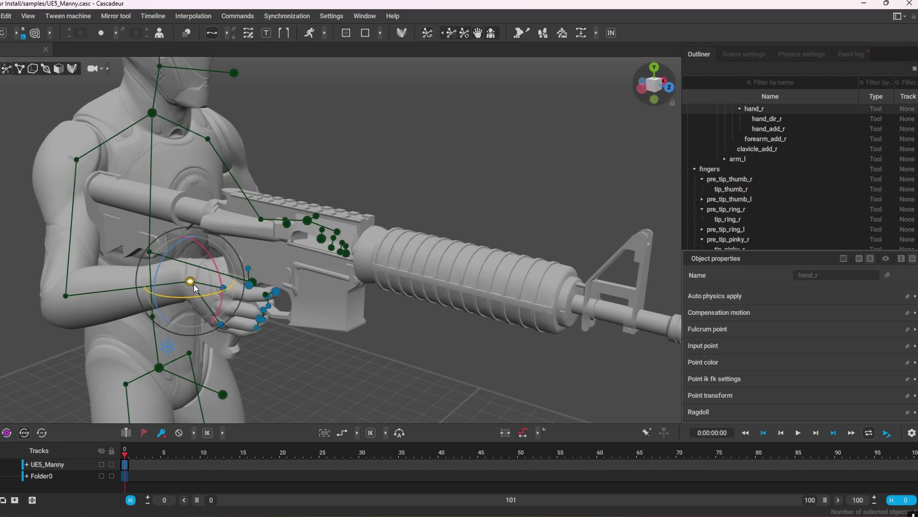
right_drag(190, 296, 299, 227)
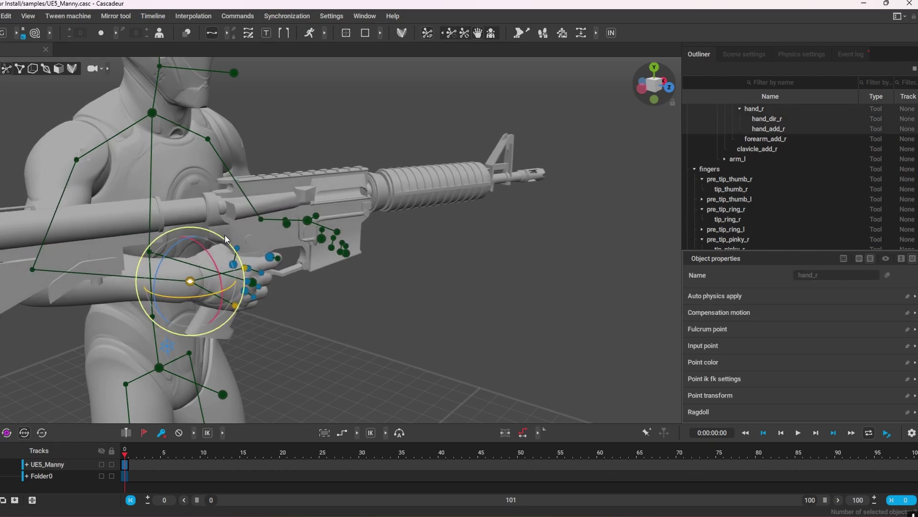
Position the left hand beneath the rifle's handguard so that it supports the barrel end.
click(303, 225)
alt+drag(224, 234, 357, 346)
scroll(334, 236, down, 4)
click(437, 252)
key(w)
scroll(358, 346, up, 4)
click(357, 346)
click(408, 273)
Move the left thumb tip against the side of the rifle's handguard.
alt+drag(371, 313, 287, 307)
click(417, 271)
drag(417, 271, 417, 264)
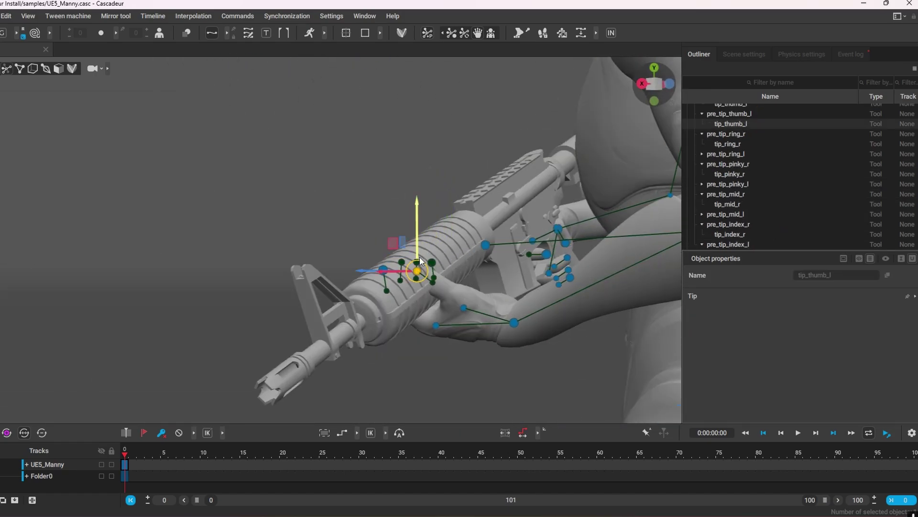
alt+drag(325, 311, 383, 306)
drag(405, 244, 415, 244)
Clear the selection, switch to the rig's point controllers and face the character's upper body from the front.
click(334, 282)
scroll(385, 280, down, 3)
alt+drag(334, 282, 485, 240)
key(2)
scroll(485, 240, down, 2)
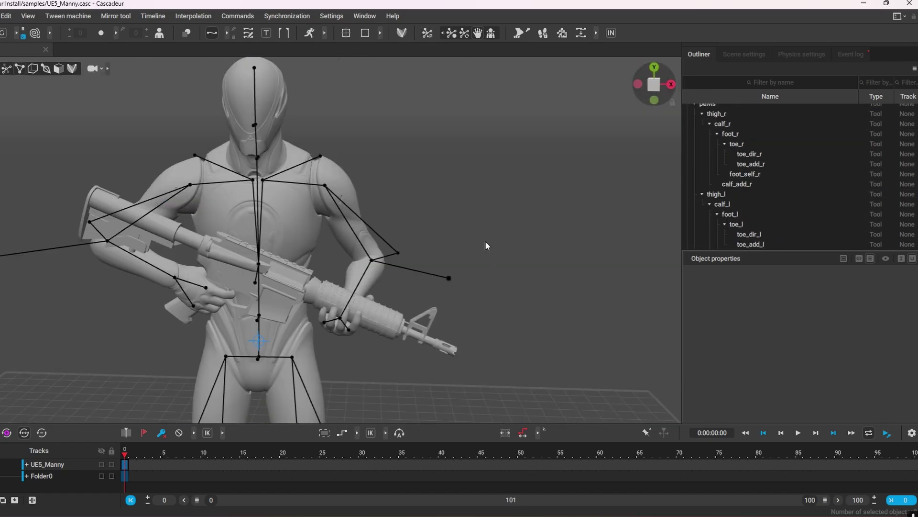
alt+middle_drag(485, 240, 553, 229)
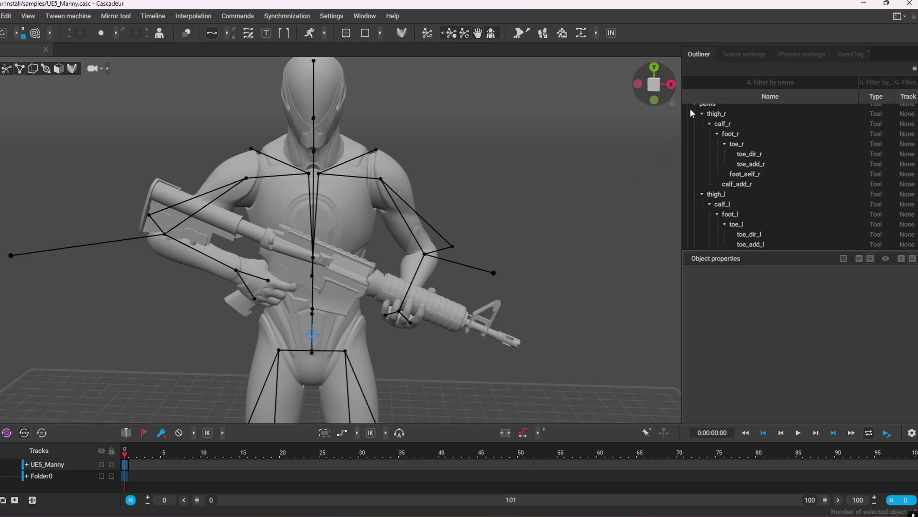
Filter the Outliner by "triang" and select the hand_Triangle_r object.
click(755, 82)
text(triang)
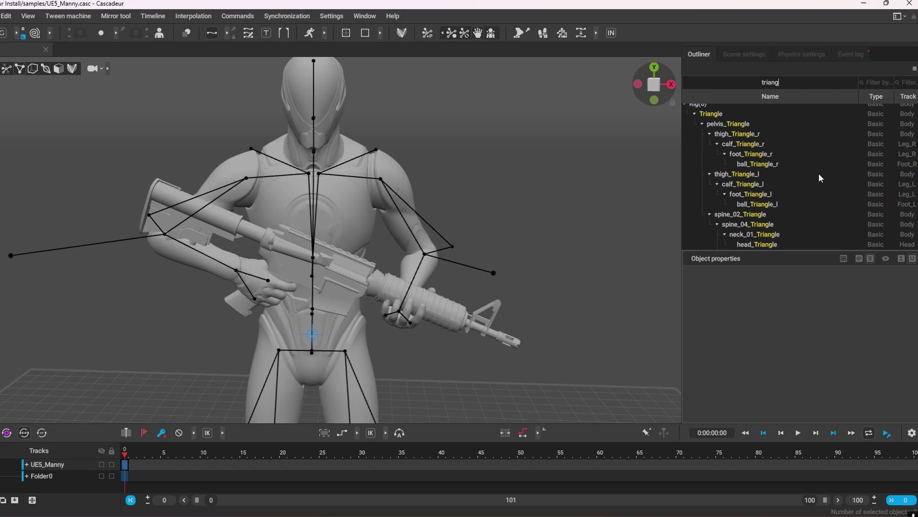
scroll(789, 177, down, 3)
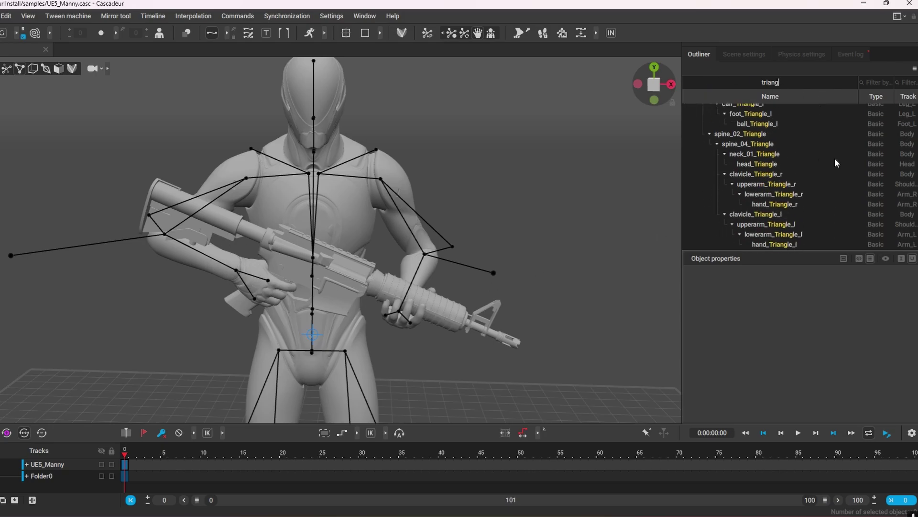
click(779, 205)
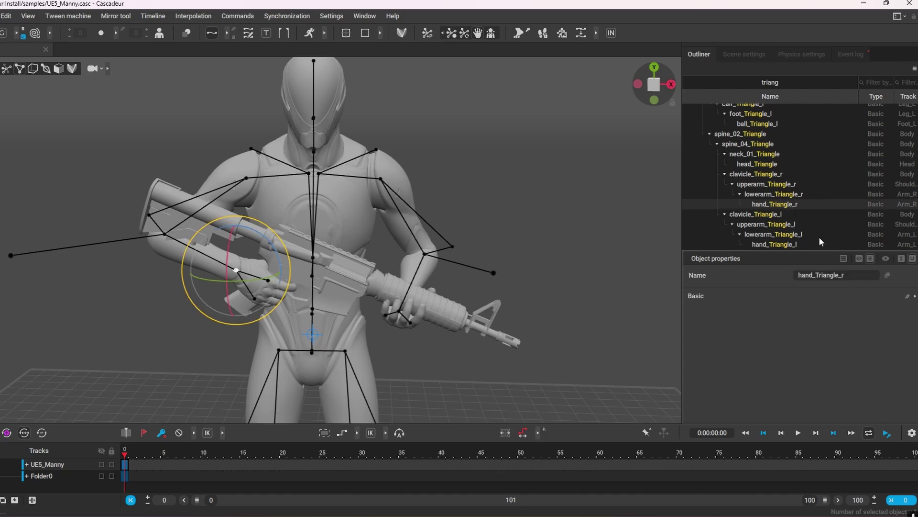
click(780, 196)
click(779, 203)
Add the left hand's point controllers to the hand_Triangle_r selection, apply a Points constraint and clear the selection.
click(19, 68)
click(401, 311)
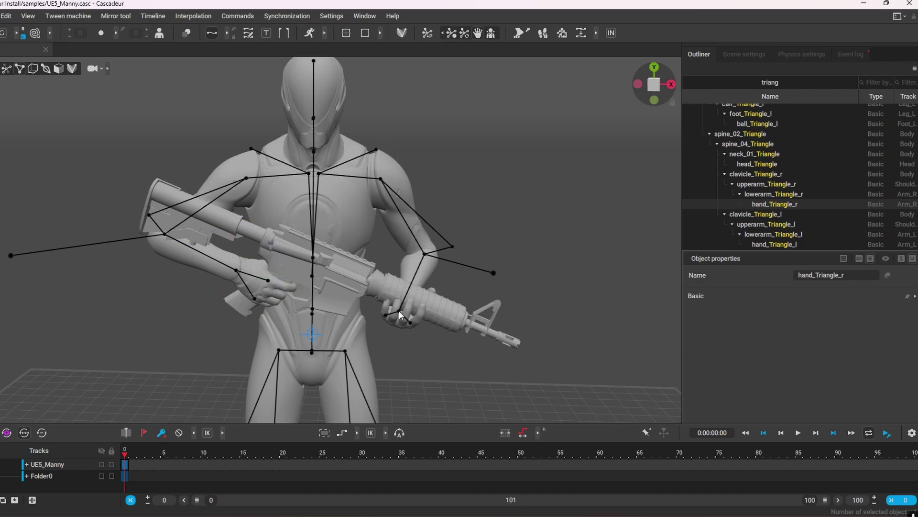
click(399, 312)
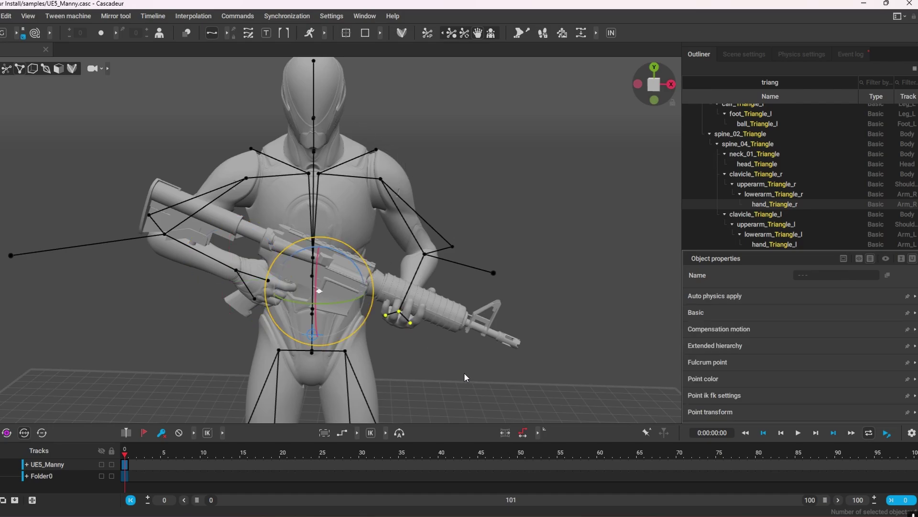
mouse_move(464, 372)
right_down()
mouse_move(467, 270)
mouse_move(464, 371)
right_up()
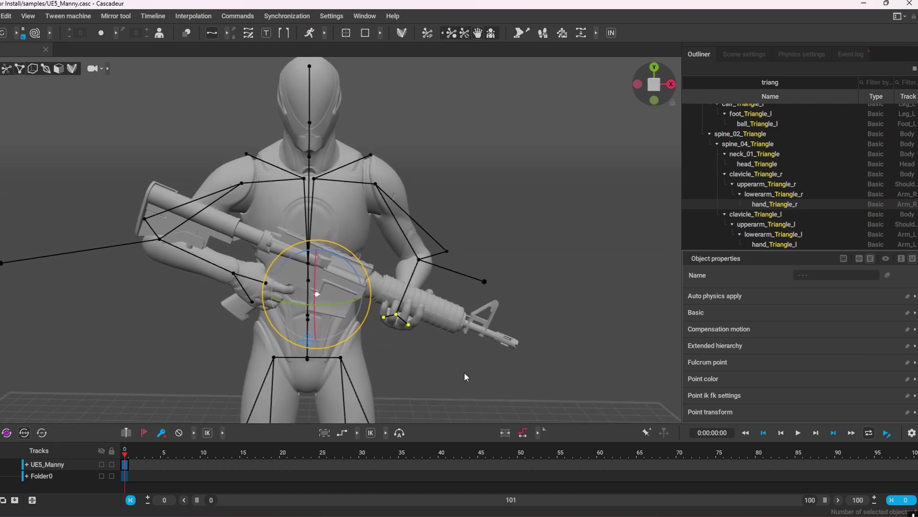
click(227, 16)
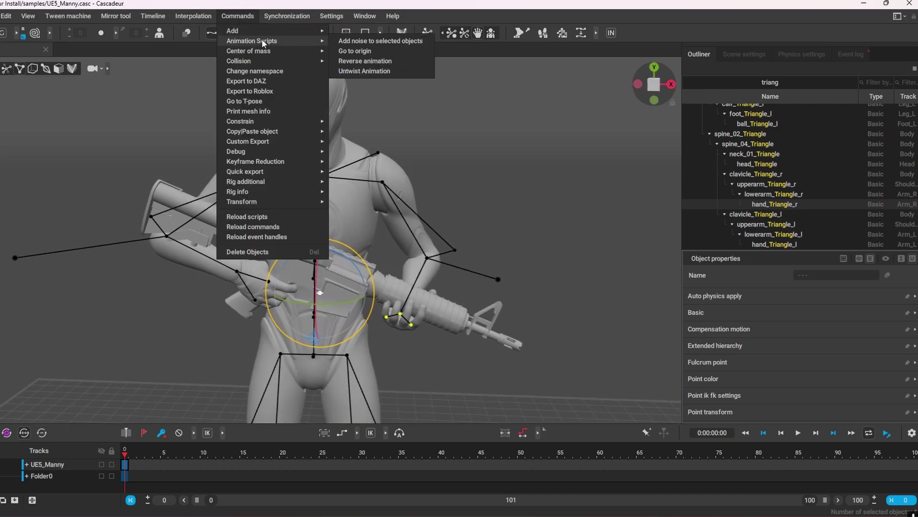
mouse_move(276, 122)
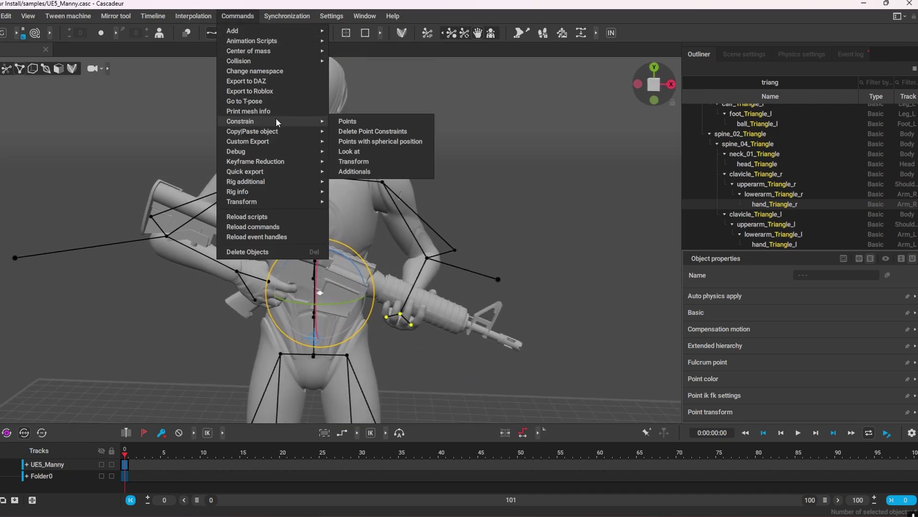
click(348, 122)
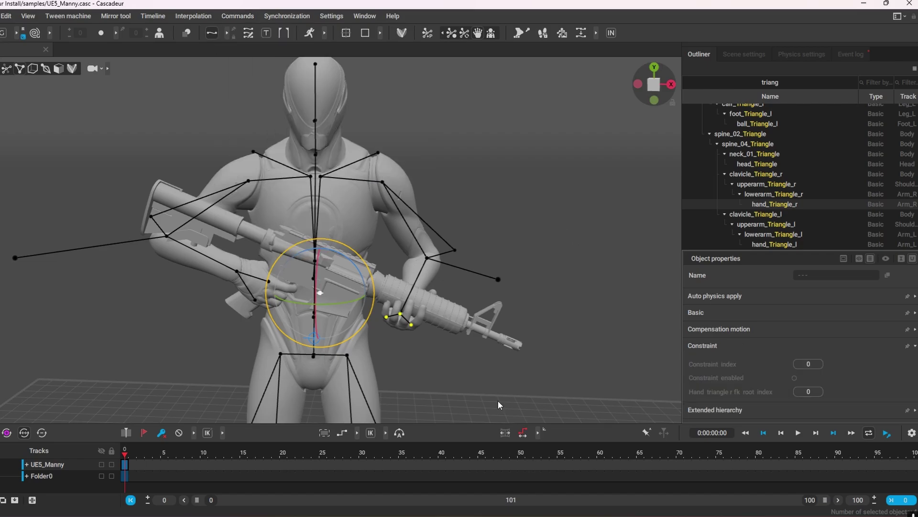
shift+click(385, 316)
click(593, 336)
alt+drag(582, 354, 566, 341)
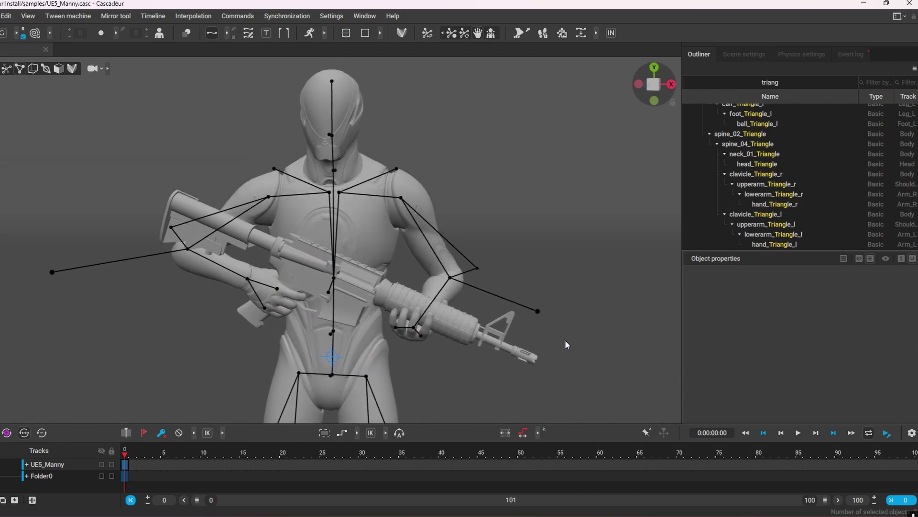
Try rotating the right hand in auto-posing mode to test the left-hand constraint, and undo the rotation.
mouse_move(572, 362)
right_down()
mouse_move(588, 347)
mouse_move(574, 368)
right_up()
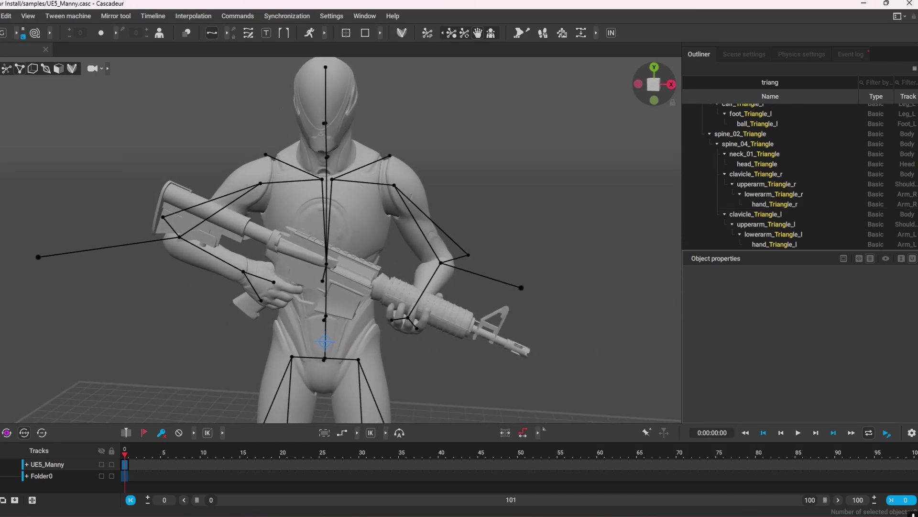
click(7, 69)
click(242, 267)
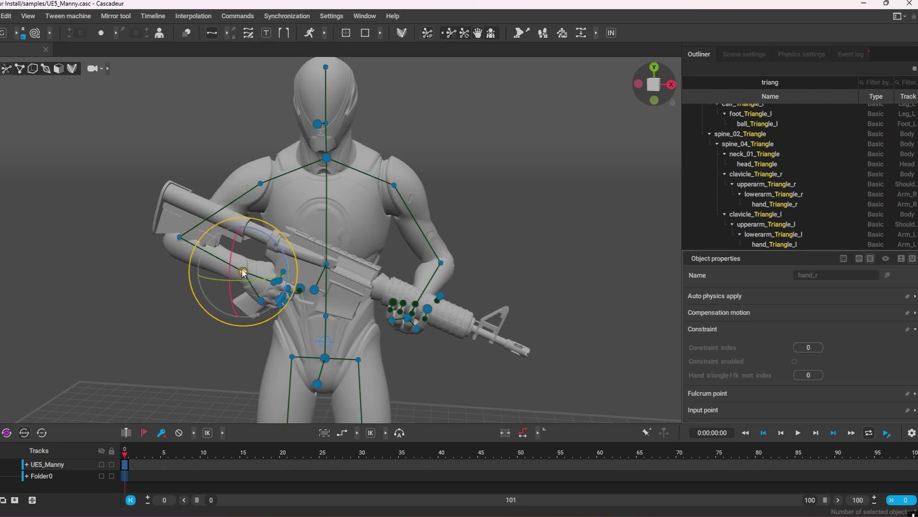
drag(240, 326, 229, 327)
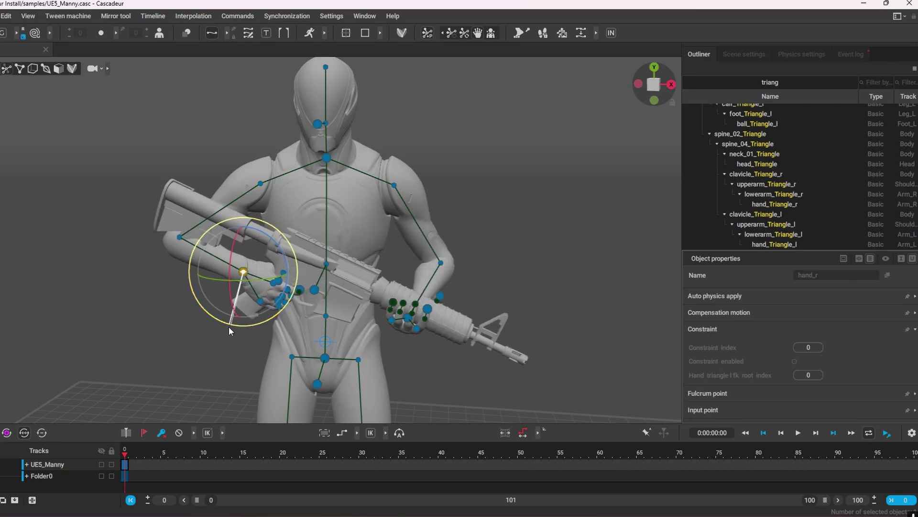
drag(235, 283, 248, 311)
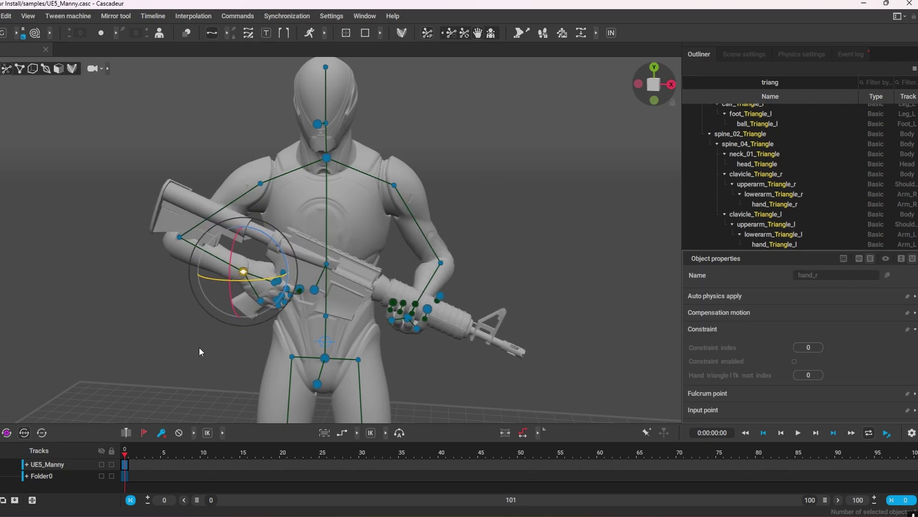
key(ctrl+z)
key(ctrl+z)
click(486, 384)
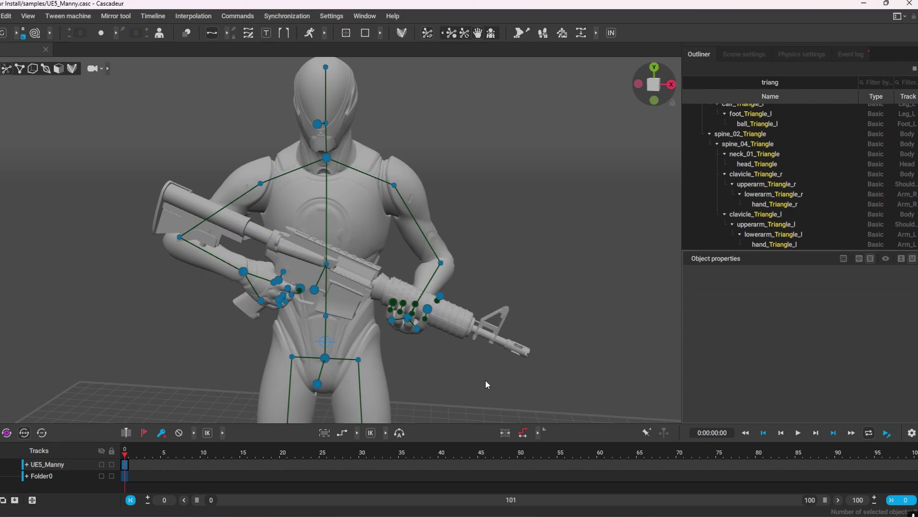
Switch back to point controllers and enable the constraint on the left hand's points.
click(19, 69)
alt+drag(516, 372, 485, 288)
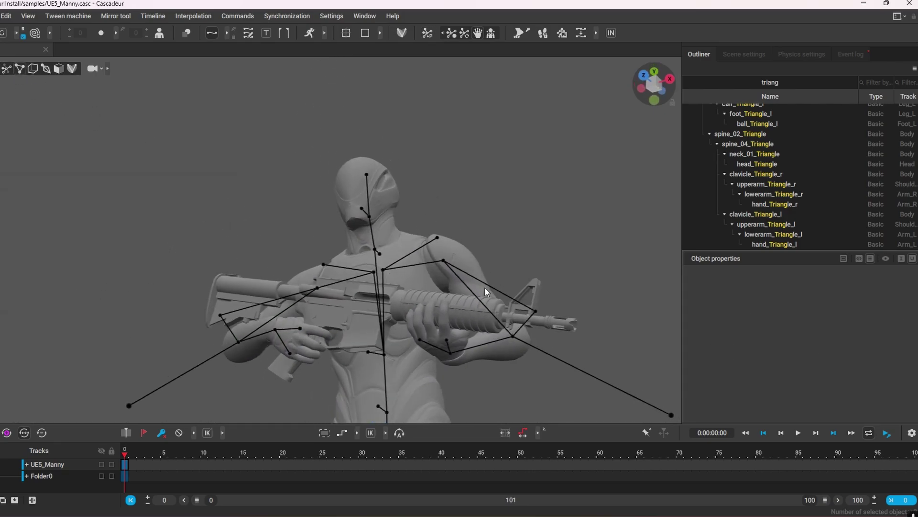
right_drag(484, 287, 446, 374)
click(435, 366)
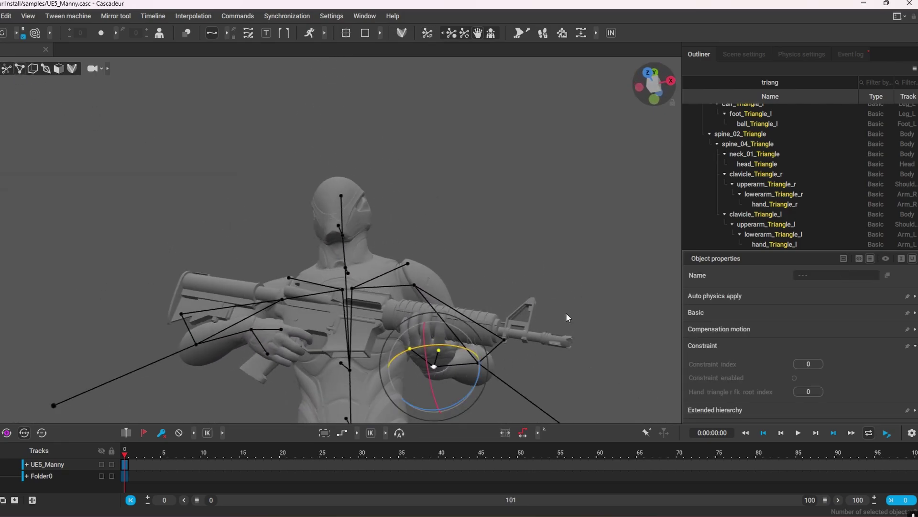
right_drag(568, 318, 632, 357)
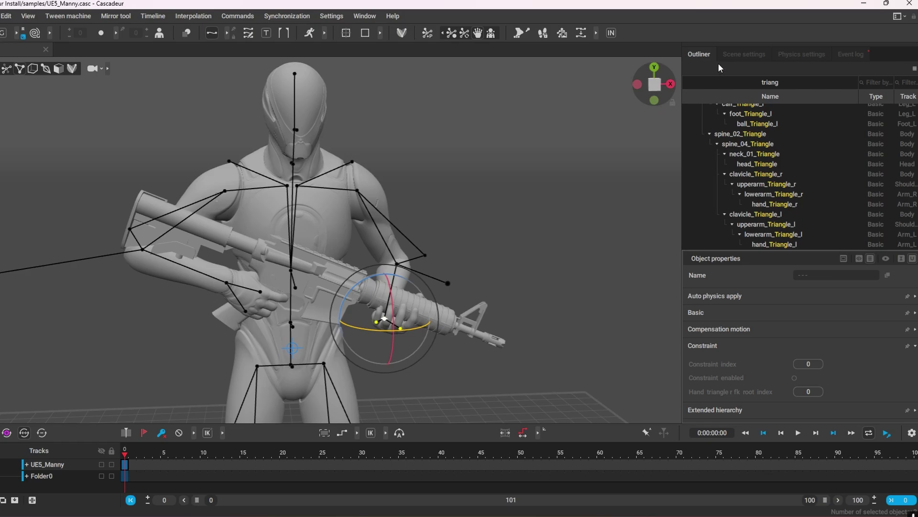
click(795, 378)
click(535, 395)
Select the right hand's point controllers and rotate them to check that the left hand follows.
right_drag(534, 397, 297, 314)
click(216, 290)
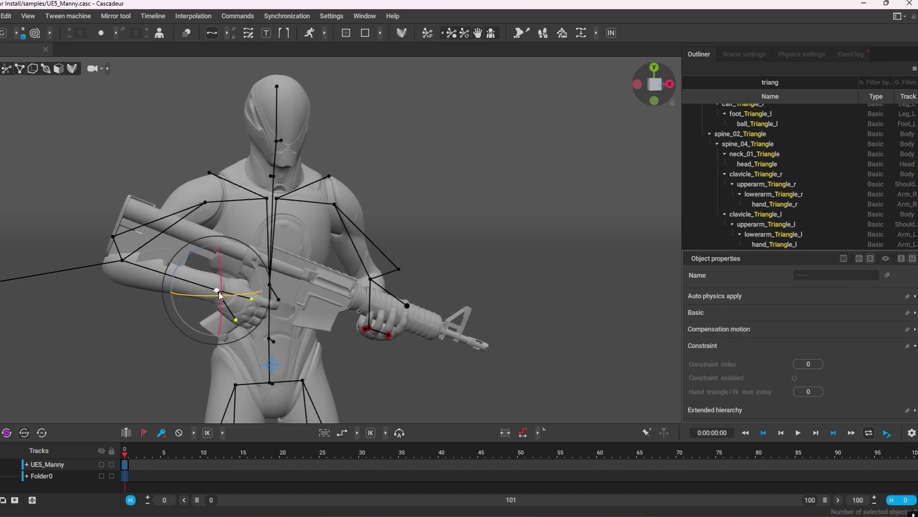
right_drag(214, 343, 274, 277)
mouse_move(275, 279)
mouse_down()
mouse_move(237, 280)
mouse_move(268, 277)
mouse_move(259, 282)
mouse_up()
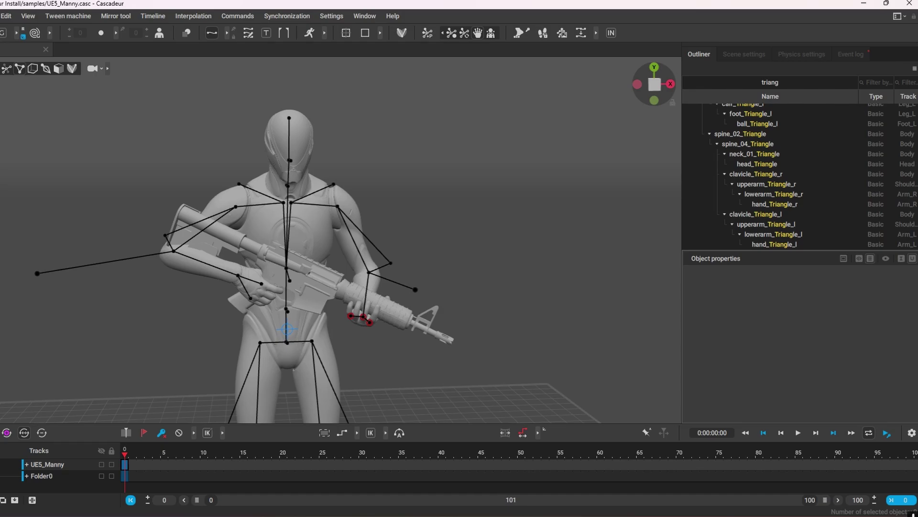
Create a new scene with the UE5 Manny sample model.
click(0, 16)
key(Return)
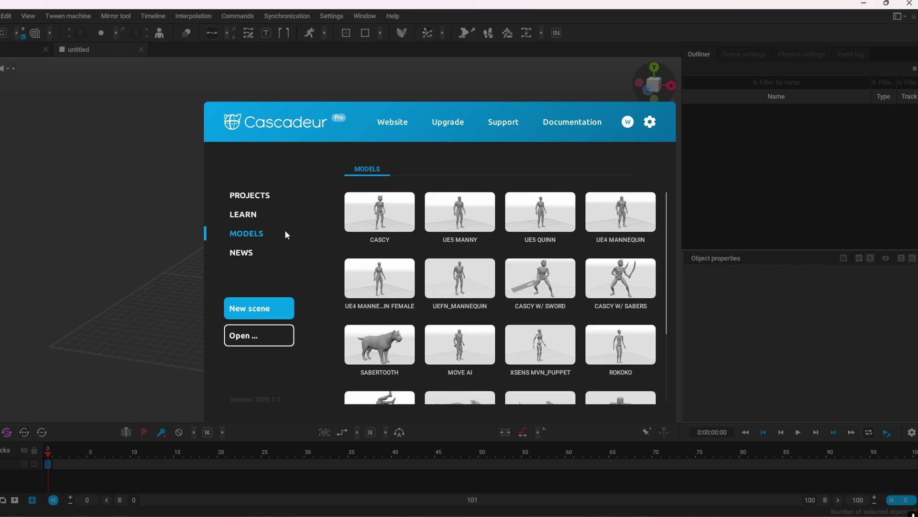
click(457, 213)
alt+drag(478, 299, 99, 63)
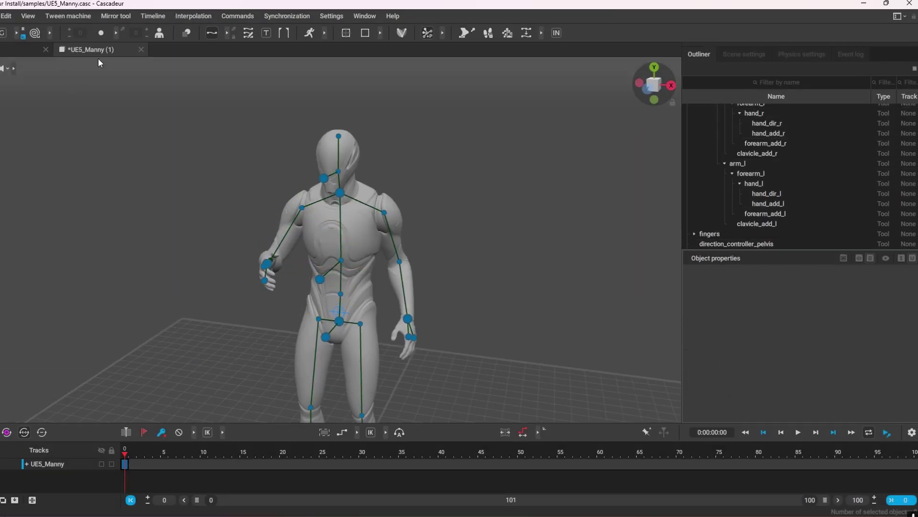
Import castironsword.fbx from the Unreal folder into the scene and select the sword mesh.
click(505, 505)
drag(401, 217, 581, 30)
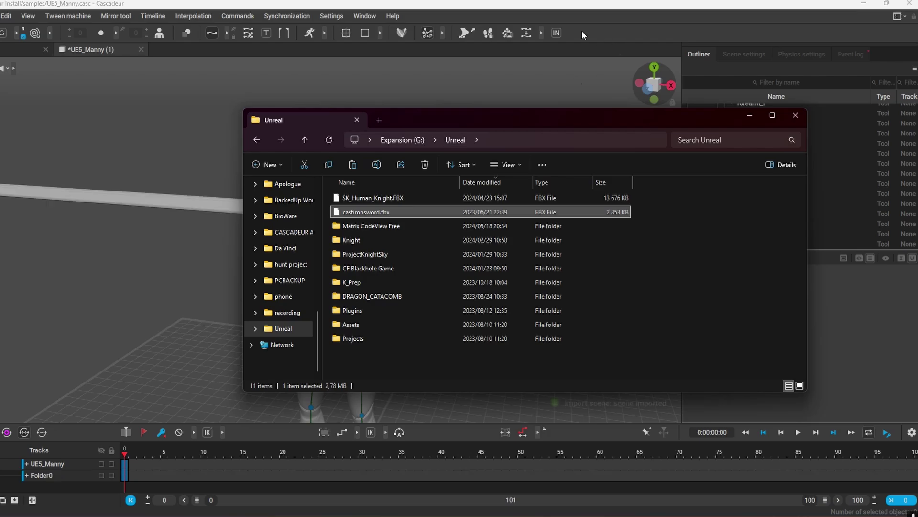
click(156, 205)
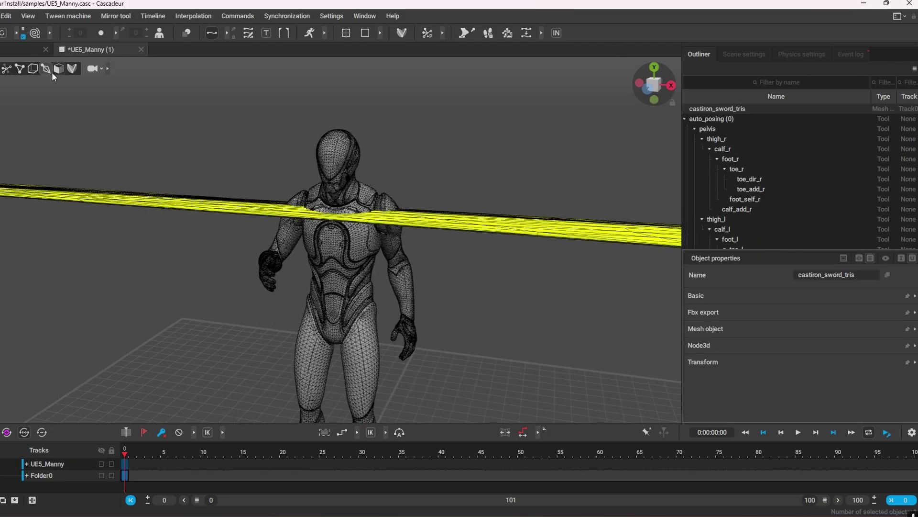
Set the sword's local scale to 15 on all three axes.
click(703, 361)
scroll(737, 382, down, 1)
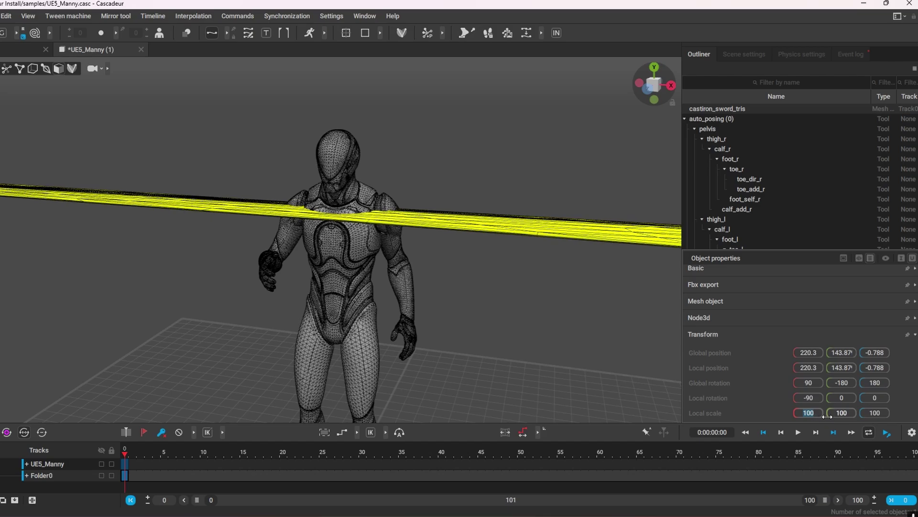
text(15)
key(Tab)
text(15)
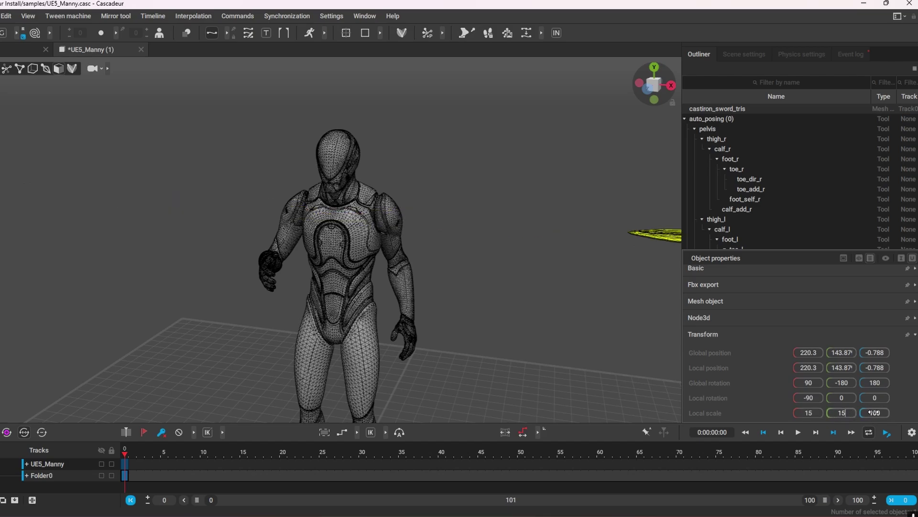
key(Tab)
text(15)
click(849, 413)
Move the sword beside the character's right hand, to a global position of about X -33.8 and Z 38.4.
scroll(520, 300, down, 3)
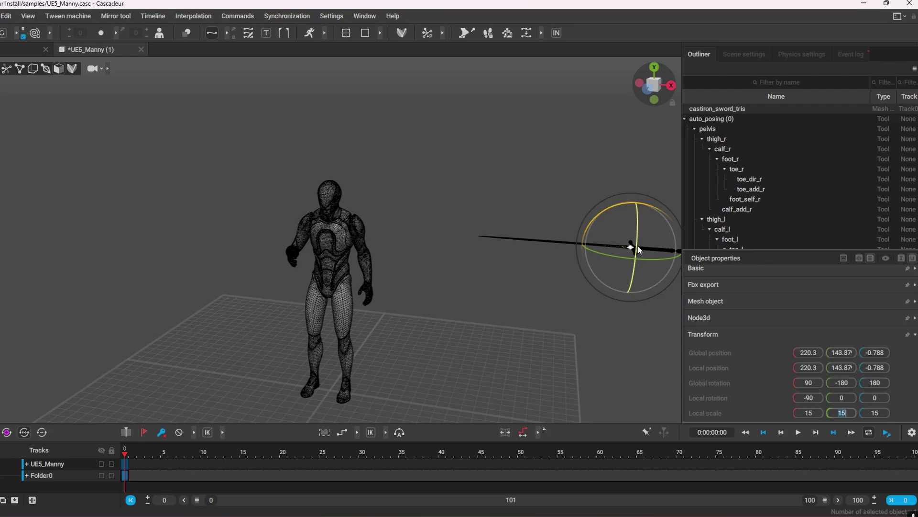
click(607, 250)
click(609, 244)
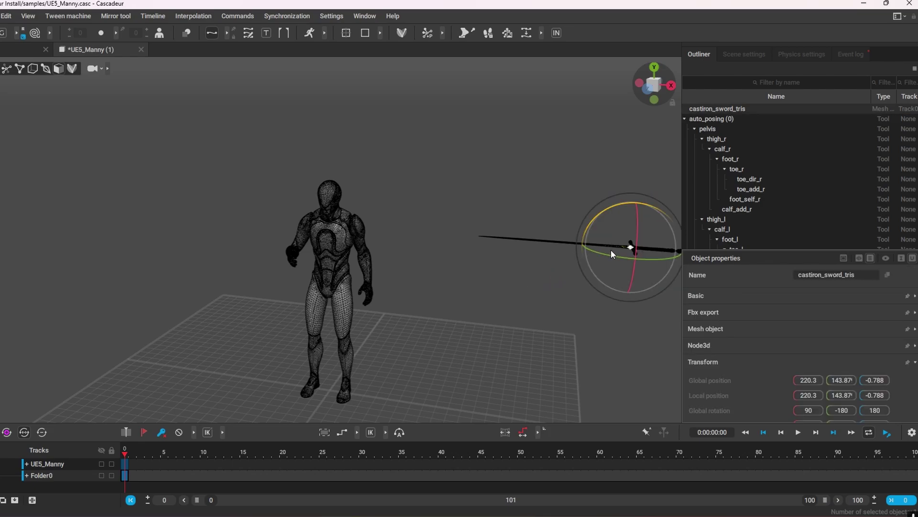
key(w)
drag(632, 250, 484, 277)
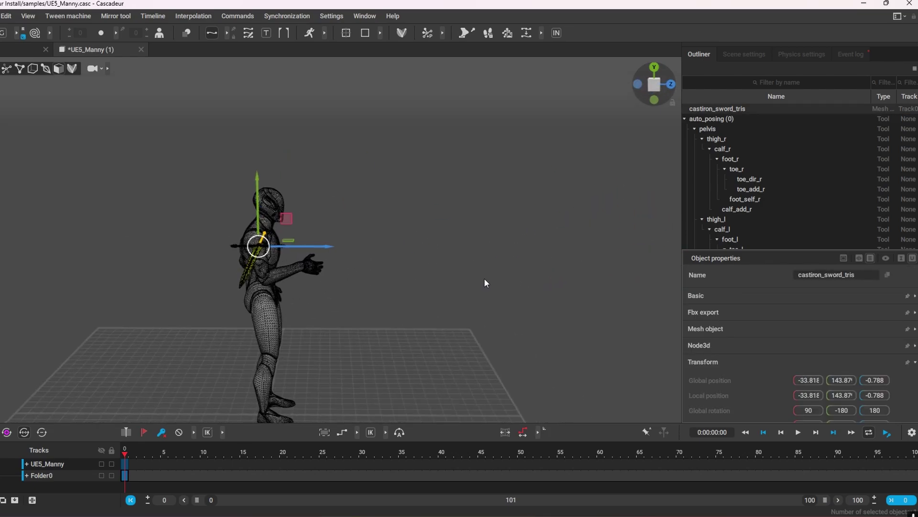
drag(296, 245, 355, 257)
scroll(377, 298, up, 5)
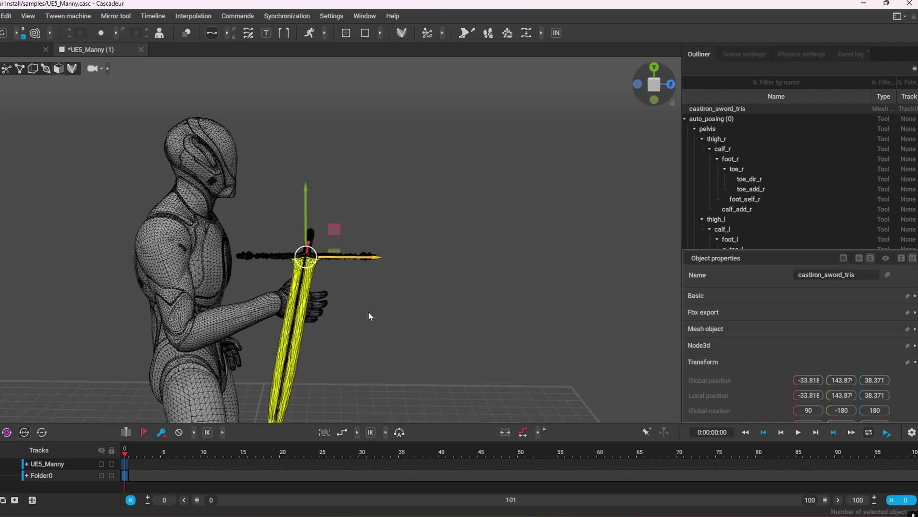
Rotate the sword so its blade points upward, at a global Y rotation of about 80.8.
right_drag(368, 315, 262, 272)
key(e)
drag(225, 217, 303, 215)
scroll(325, 282, up, 3)
alt+drag(334, 309, 214, 286)
Move the sword's grip into the right palm, to about X -15.8 and Y 135.6, and clear the selection.
key(w)
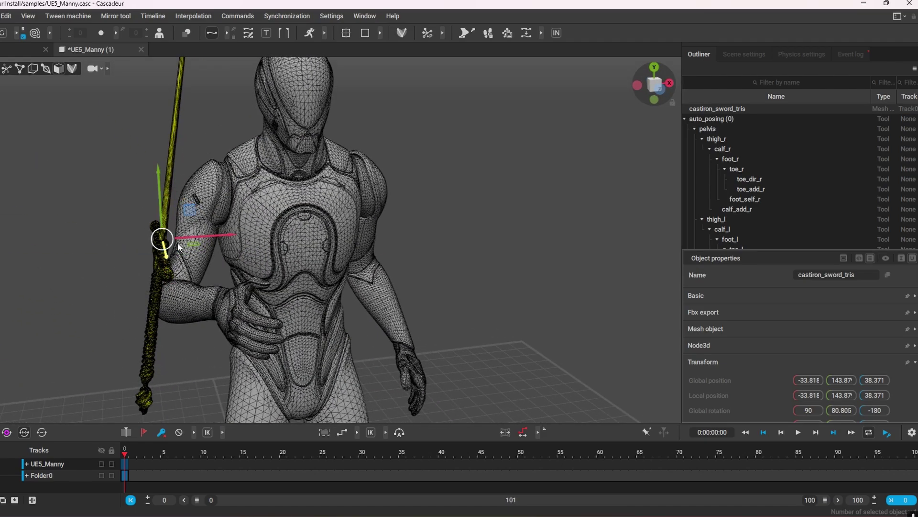
drag(186, 240, 295, 240)
alt+drag(335, 301, 277, 283)
drag(263, 193, 261, 239)
alt+drag(302, 332, 407, 330)
click(191, 201)
Curl the right hand's fingers around the sword's grip in auto-posing mode and clear the selection.
click(7, 68)
alt+drag(472, 171, 430, 268)
click(386, 233)
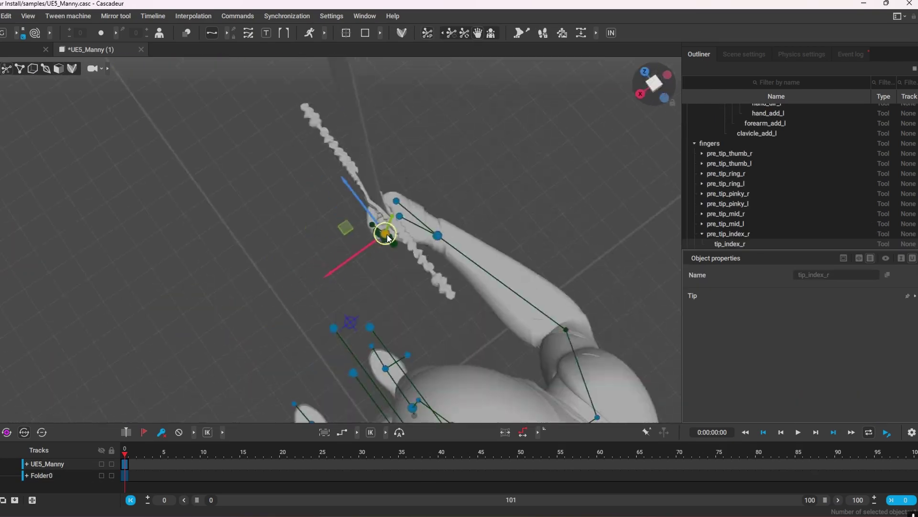
double_click(421, 170)
alt+drag(387, 237, 554, 239)
click(510, 279)
double_click(503, 259)
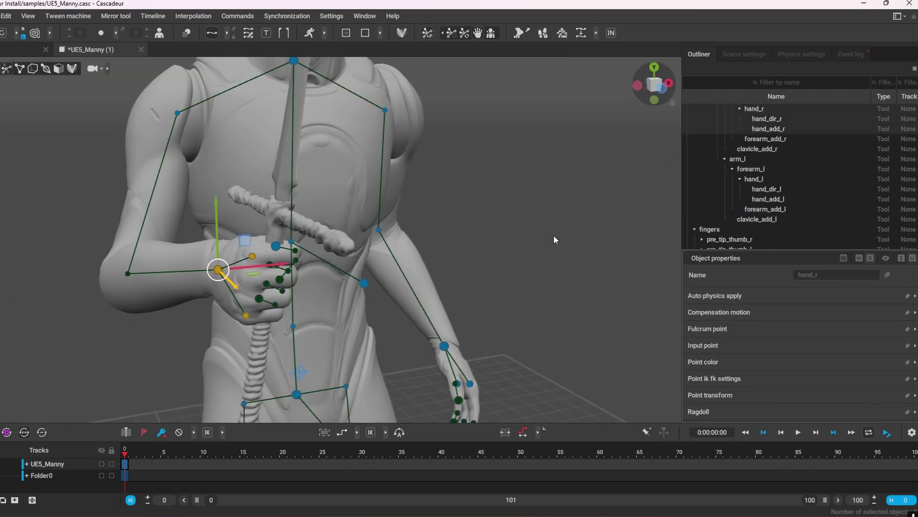
right_drag(552, 235, 507, 226)
click(563, 231)
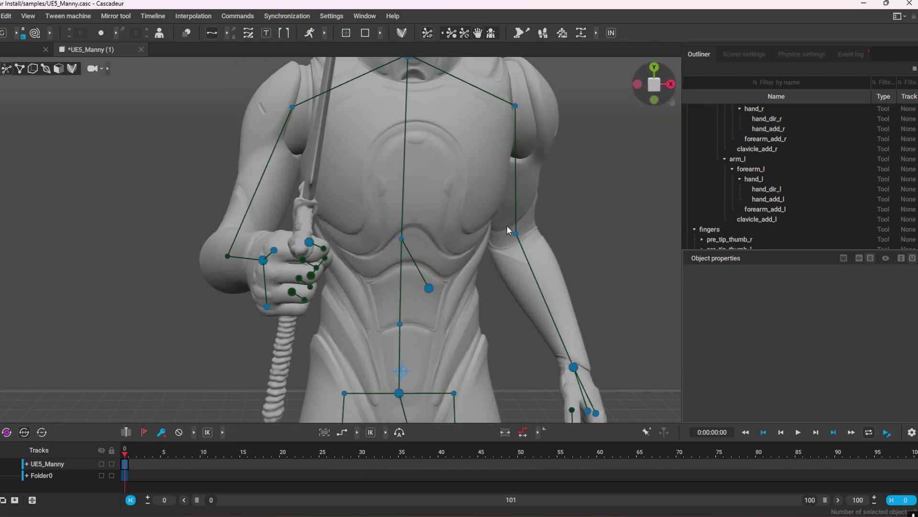
Pick the sword mesh to locate it in the Outliner, clear the selection and display the character's joints.
alt+middle_drag(492, 205, 569, 238)
scroll(569, 238, down, 2)
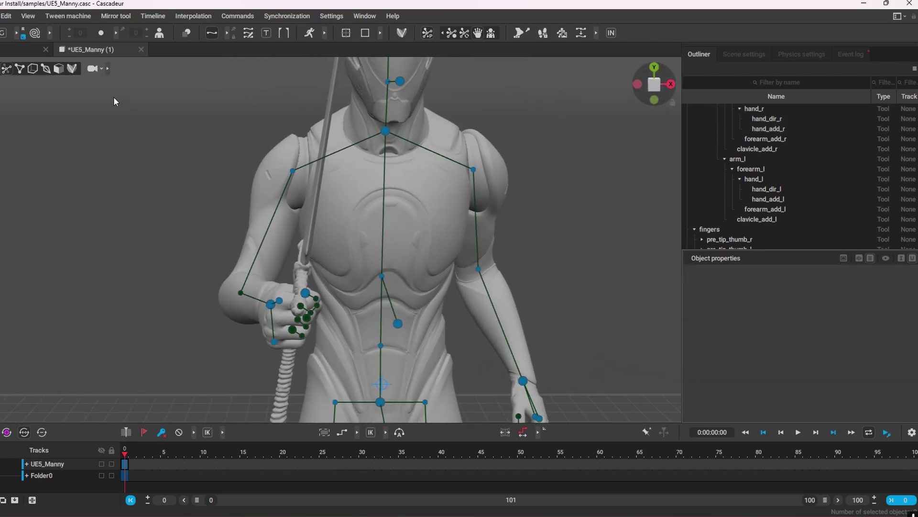
click(71, 68)
click(318, 179)
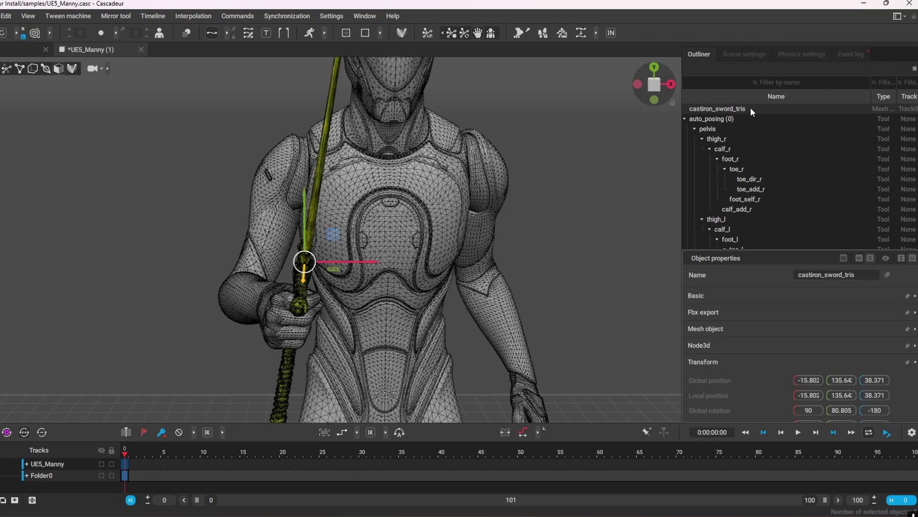
click(44, 70)
click(74, 157)
alt+drag(6, 165, 80, 172)
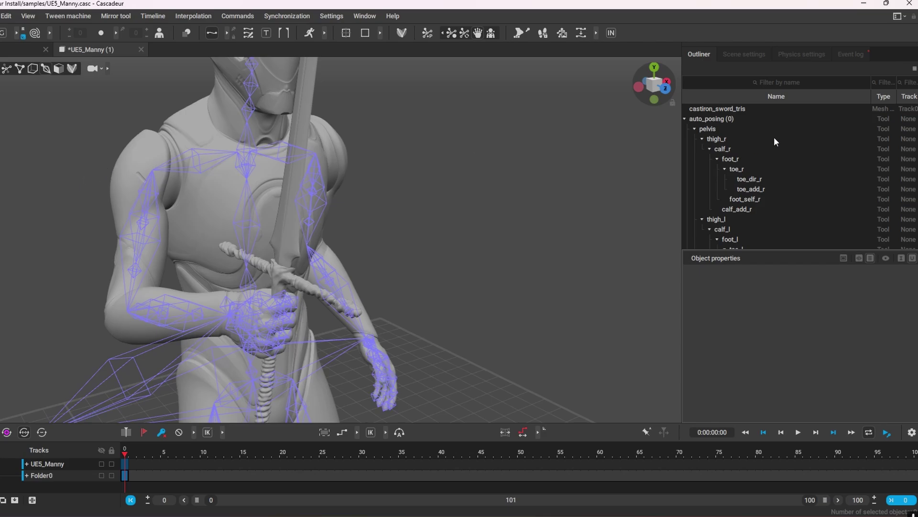
Filter the Outliner by "hand" and select the ik_hand_r joint.
click(788, 83)
text(ha)
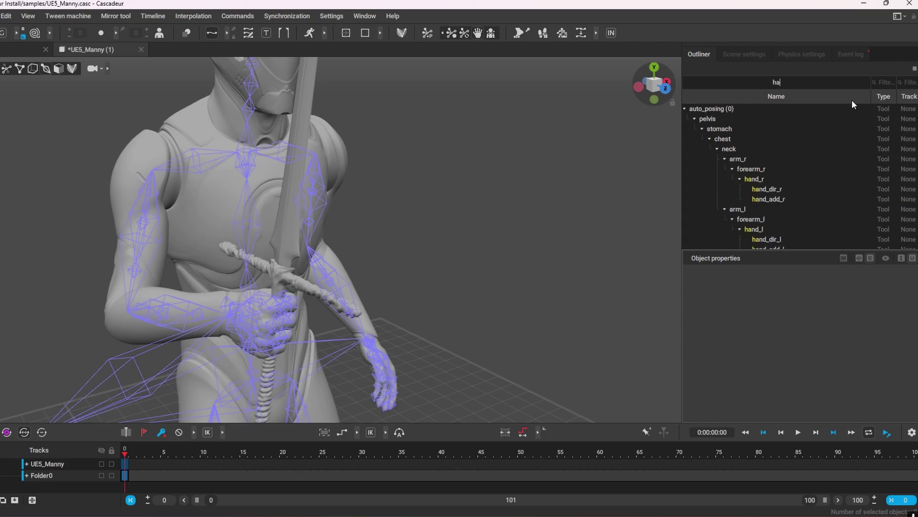
text(nd)
scroll(816, 216, down, 8)
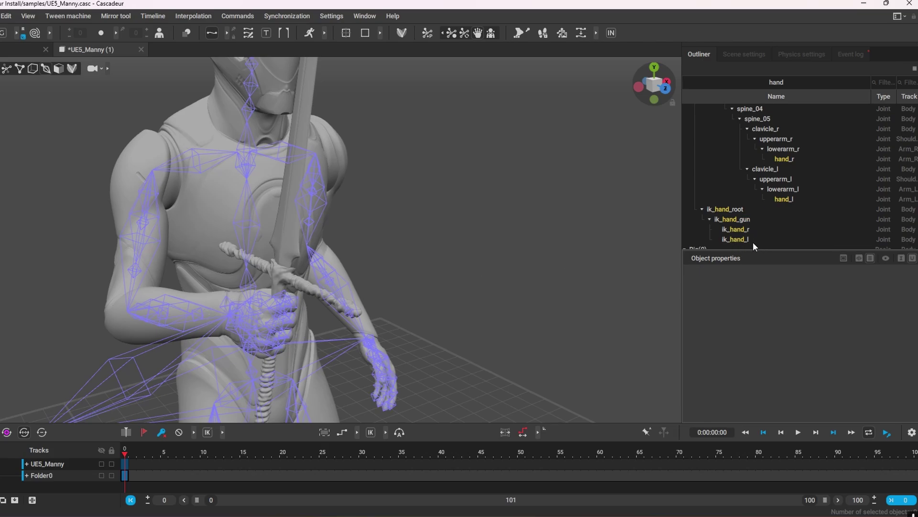
click(739, 229)
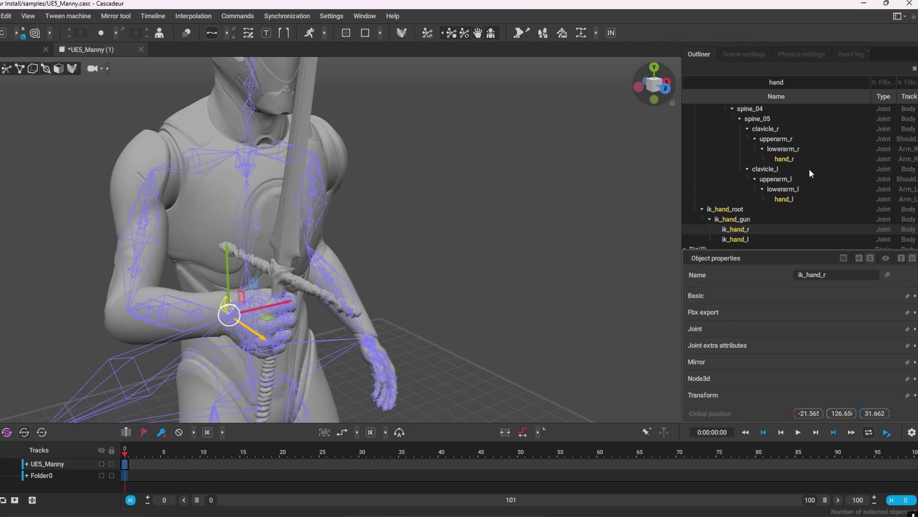
Clear the Outliner filter, parent castiron_sword_tris under the ik_hand_r joint and clear the selection.
scroll(826, 167, up, 3)
scroll(828, 179, up, 4)
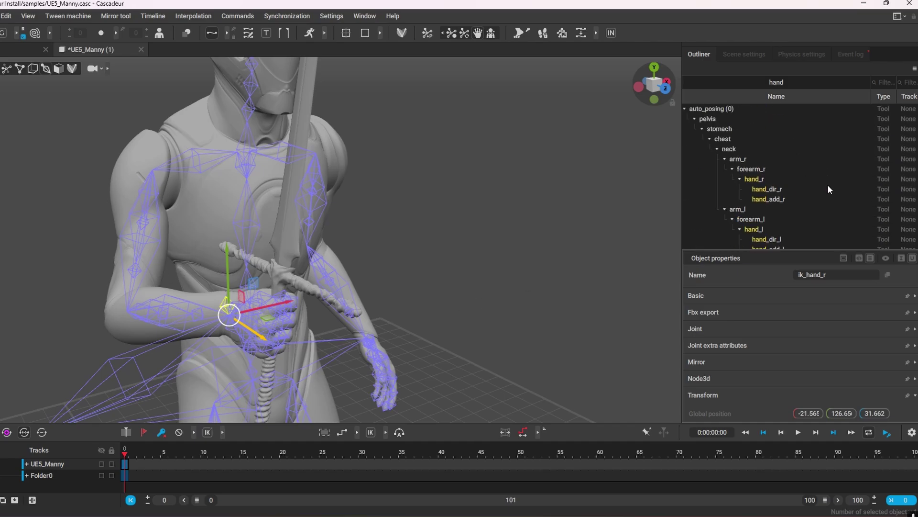
click(842, 83)
key(BackSpace)
key(BackSpace)
key(BackSpace)
key(BackSpace)
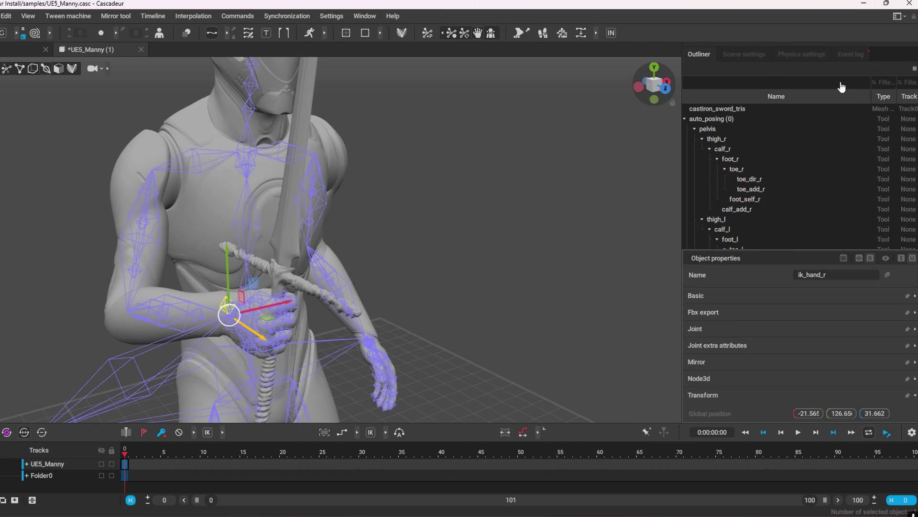
click(730, 110)
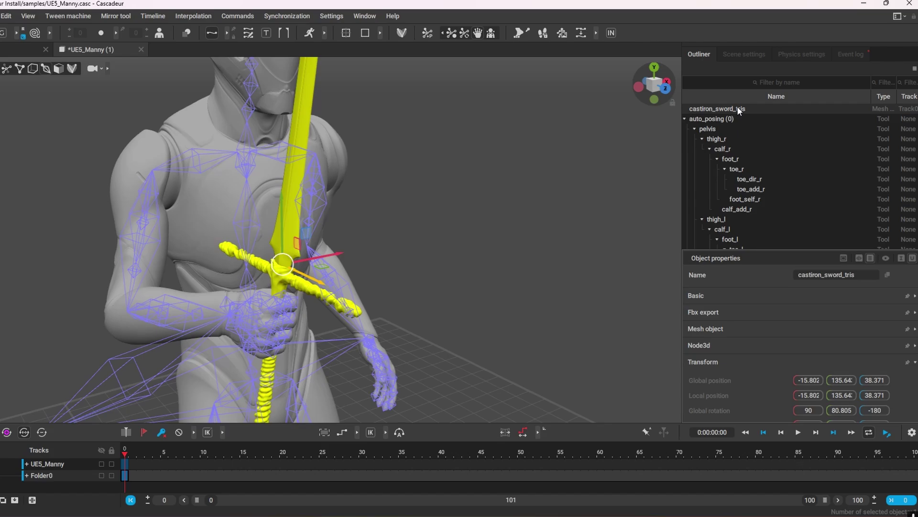
drag(737, 108, 753, 193)
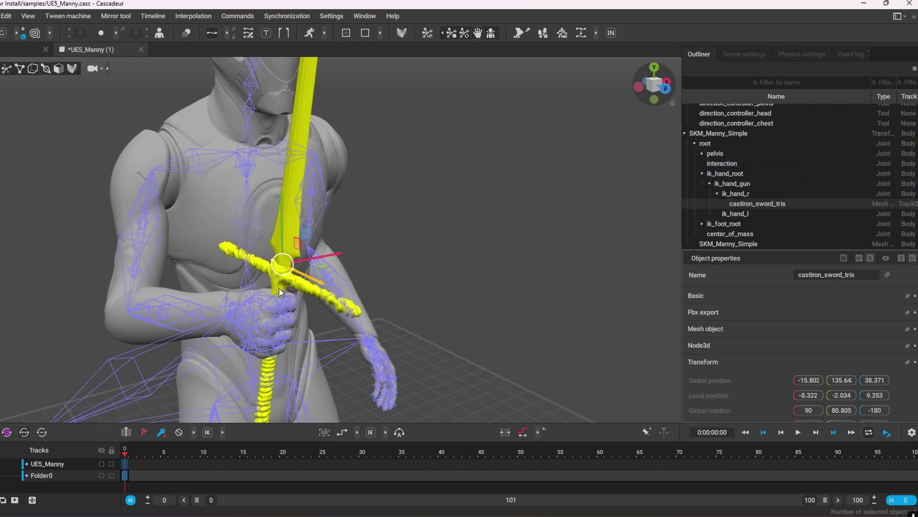
click(579, 265)
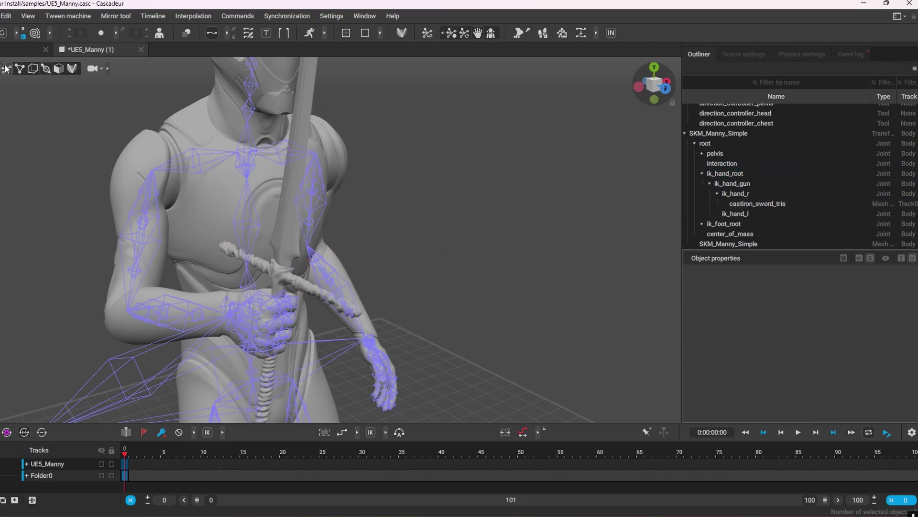
Move the right hand in auto-posing mode to the front of the torso and rotate it so the sword stands upright.
click(232, 305)
mouse_move(226, 252)
mouse_down()
mouse_move(226, 227)
mouse_move(225, 276)
mouse_move(226, 265)
mouse_up()
click(503, 281)
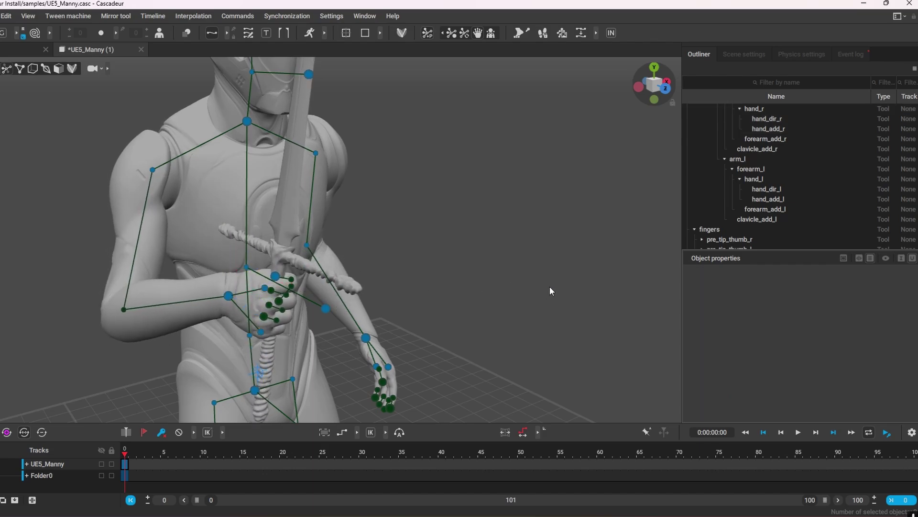
alt+drag(549, 286, 487, 272)
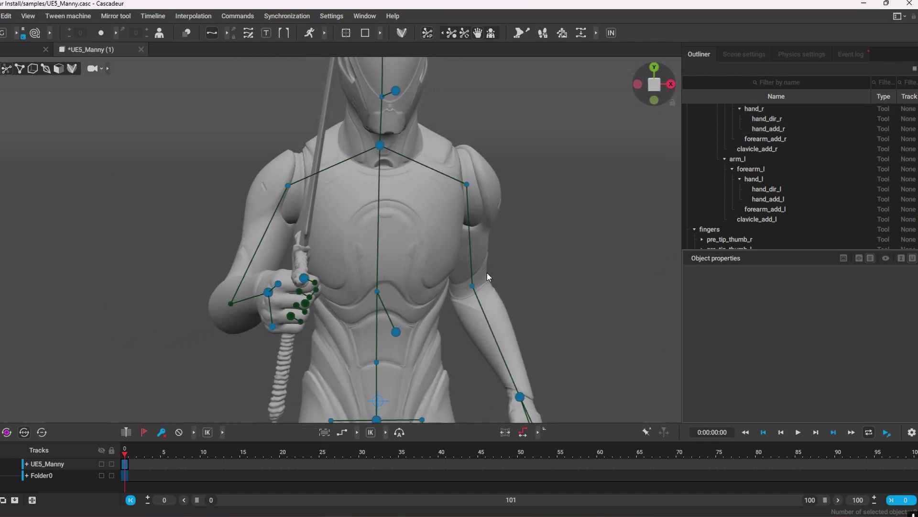
click(266, 293)
drag(274, 294, 394, 293)
key(e)
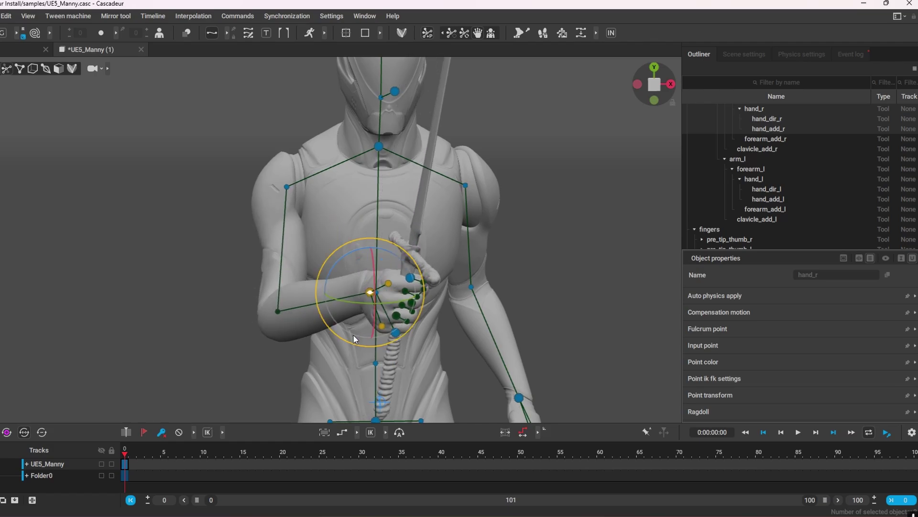
drag(361, 342, 372, 343)
drag(376, 291, 380, 273)
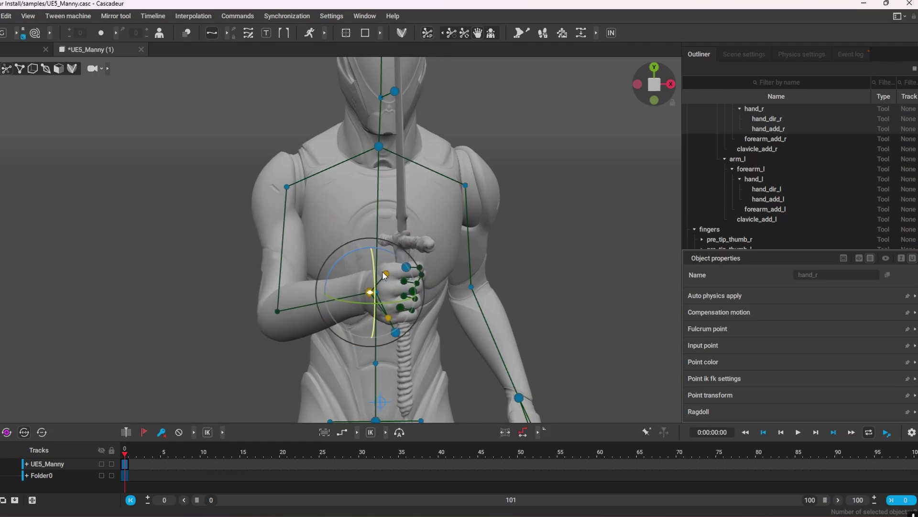
Clear the selection and raise the left hand to about waist height with the move manipulator.
click(534, 338)
alt+drag(532, 340, 421, 354)
alt+middle_drag(471, 354, 485, 260)
scroll(486, 260, down, 5)
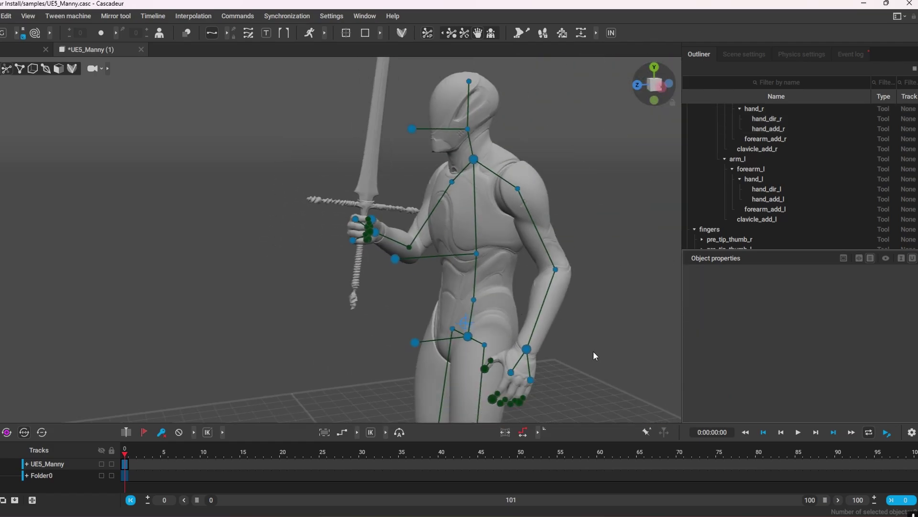
click(528, 351)
key(w)
drag(525, 328, 521, 228)
Shift the right hand and sword sideways toward the character's left side and clear the selection.
alt+drag(412, 350, 518, 346)
alt+middle_drag(518, 346, 518, 322)
double_click(347, 220)
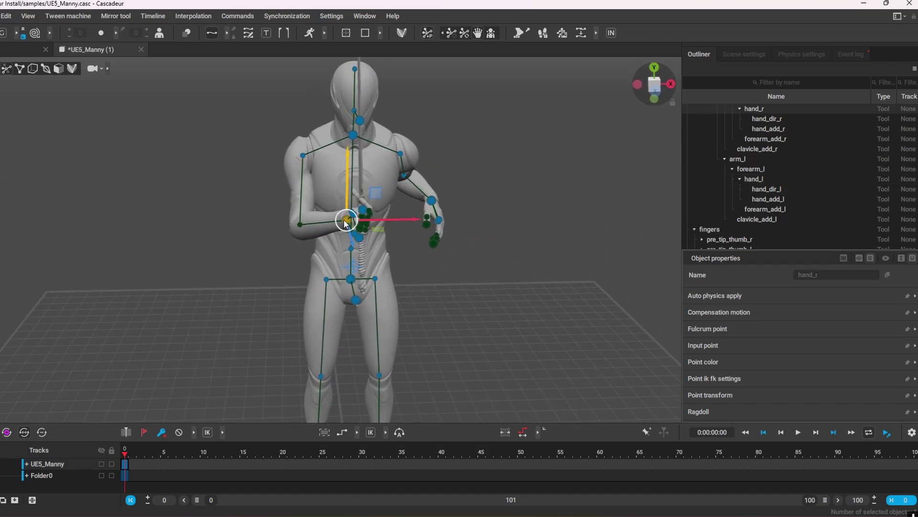
drag(371, 220, 392, 219)
click(474, 268)
Move the left hand inward to the sword's grip, just beneath the right hand.
alt+drag(473, 268, 397, 291)
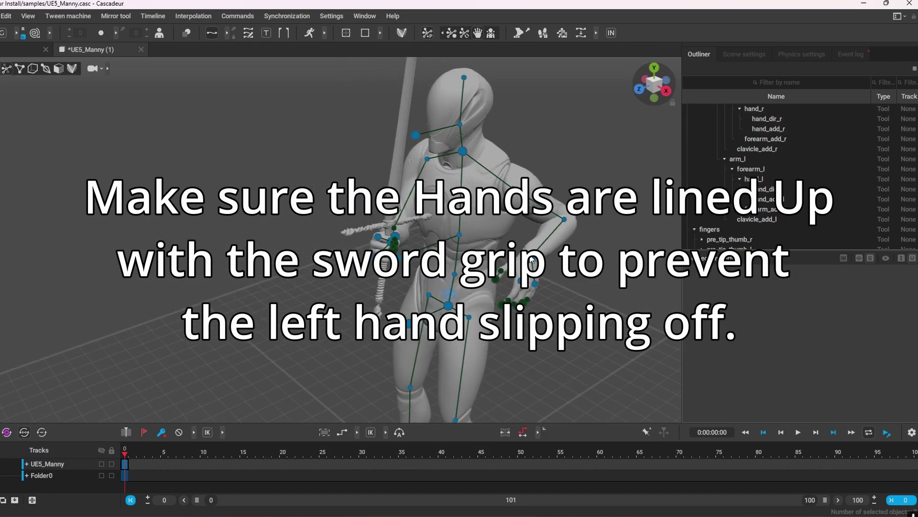
double_click(532, 258)
drag(532, 262, 428, 284)
alt+drag(426, 341, 502, 325)
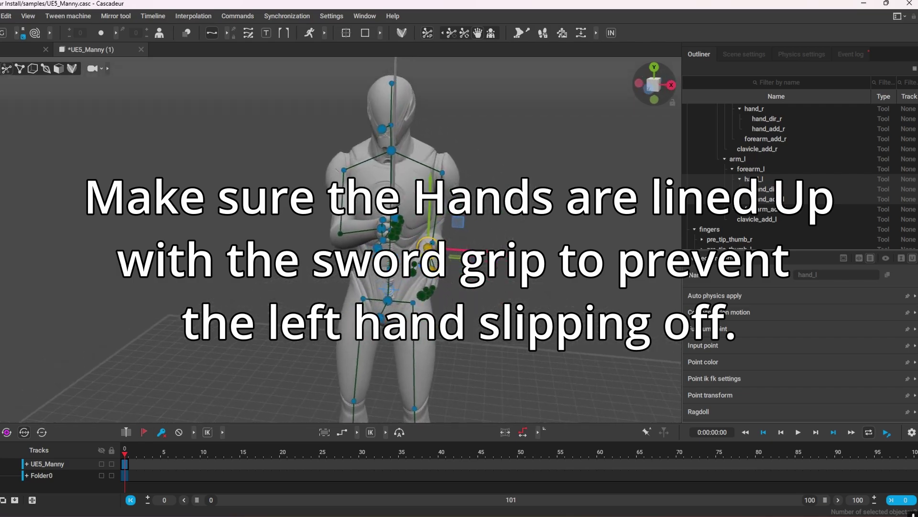
drag(480, 253, 459, 253)
drag(406, 215, 403, 196)
Fine-tune the left hand so it wraps around the sword's grip below the right hand, and clear the selection.
click(474, 268)
alt+drag(474, 268, 373, 273)
scroll(403, 258, up, 5)
click(441, 303)
alt+drag(441, 335, 572, 377)
right_drag(572, 381, 425, 239)
click(424, 238)
key(w)
alt+drag(424, 348, 586, 311)
click(617, 308)
scroll(615, 314, down, 3)
Filter the Outliner by "trian" and select the hand_Triangle_r object.
click(19, 68)
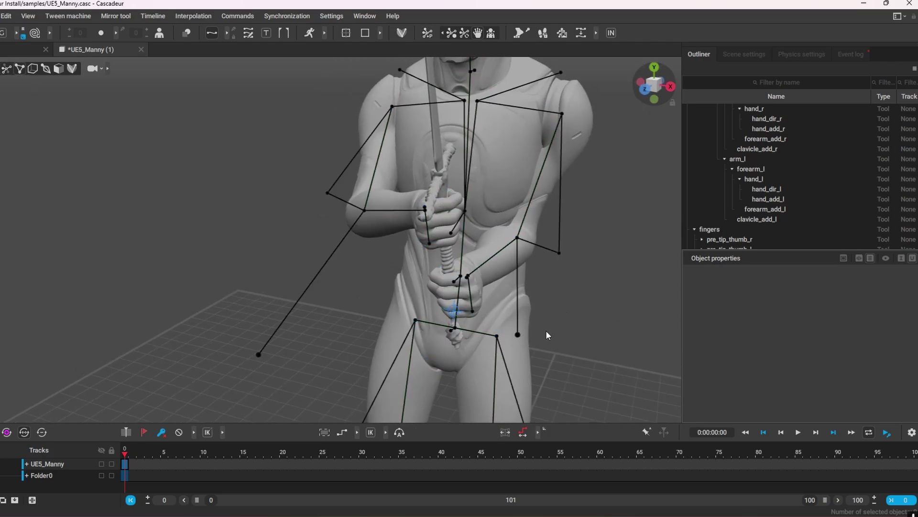
right_drag(546, 330, 665, 316)
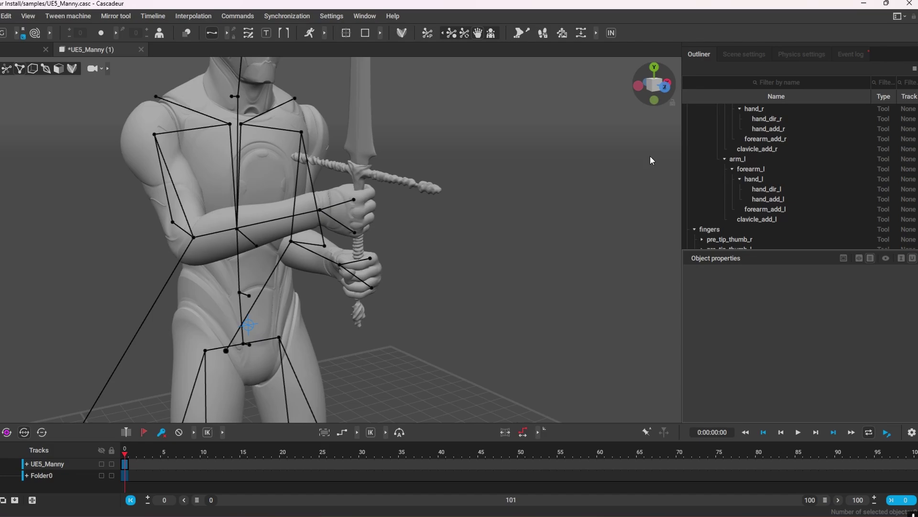
scroll(749, 187, up, 4)
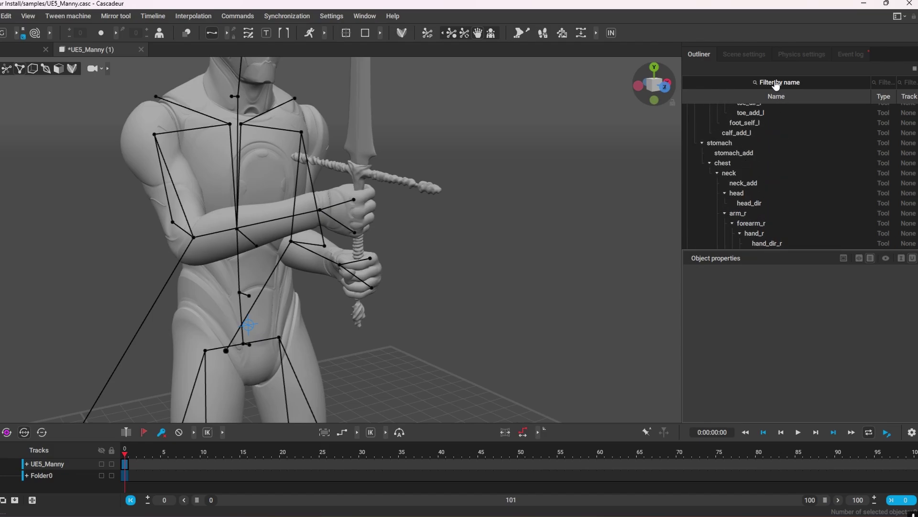
click(776, 85)
text(trian)
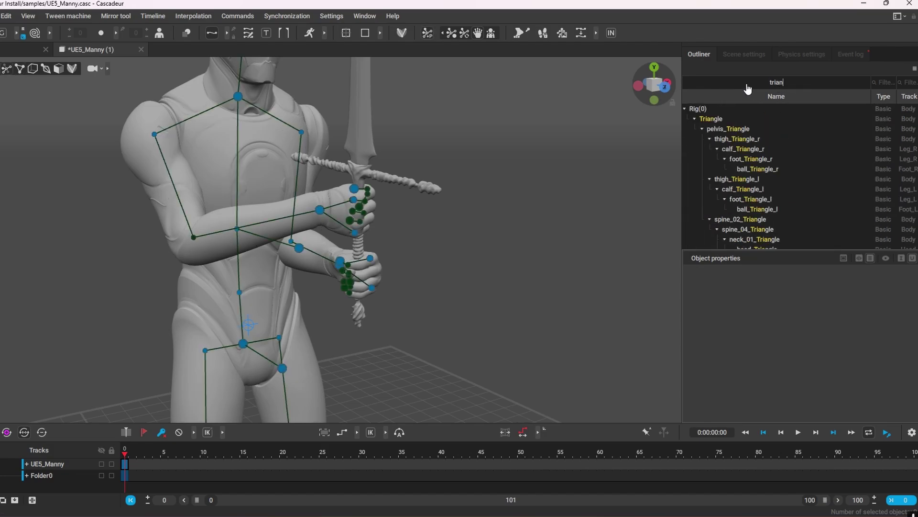
scroll(750, 220, down, 3)
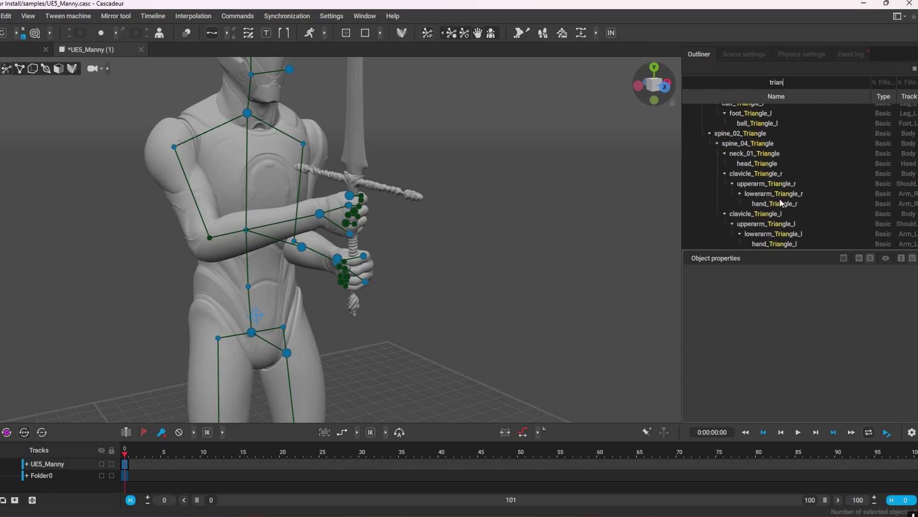
click(781, 202)
Display the rig's point controllers and select hand_Triangle_r again in the filtered Outliner.
scroll(588, 196, up, 3)
right_drag(635, 190, 588, 223)
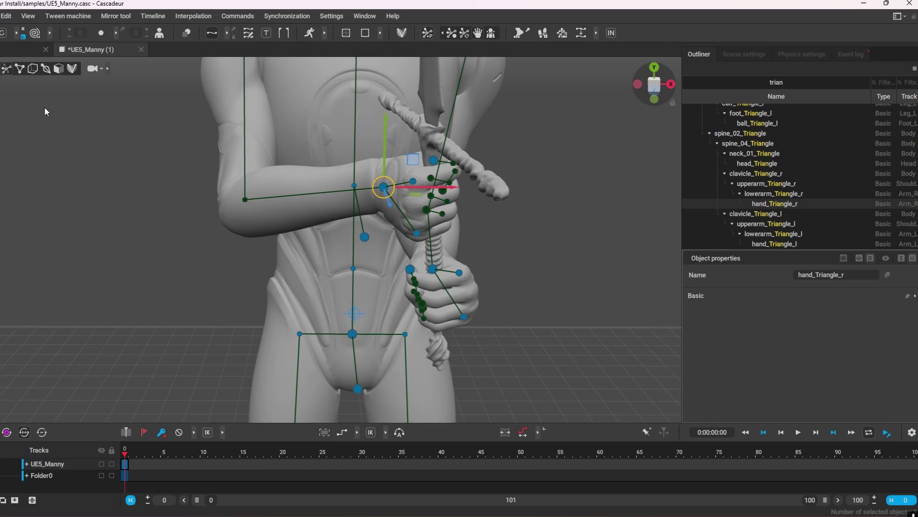
click(20, 69)
click(590, 237)
click(776, 205)
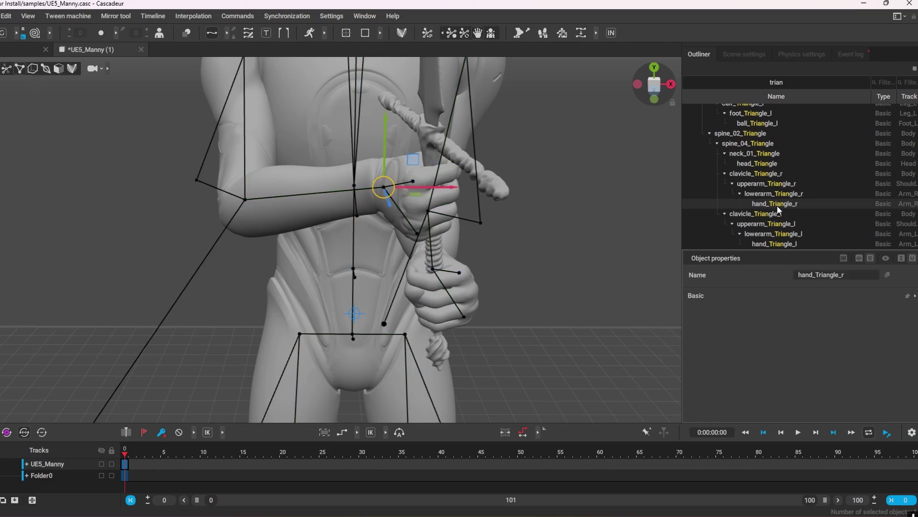
right_drag(585, 273, 517, 353)
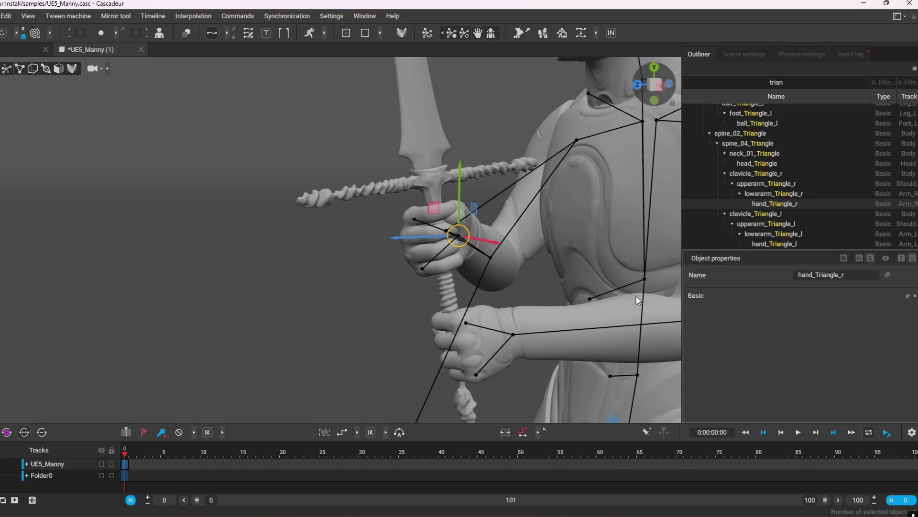
Add the left hand's three points to the selection and constrain them to hand_Triangle_r with a Points constraint.
click(514, 336)
right_drag(534, 273, 576, 296)
click(246, 17)
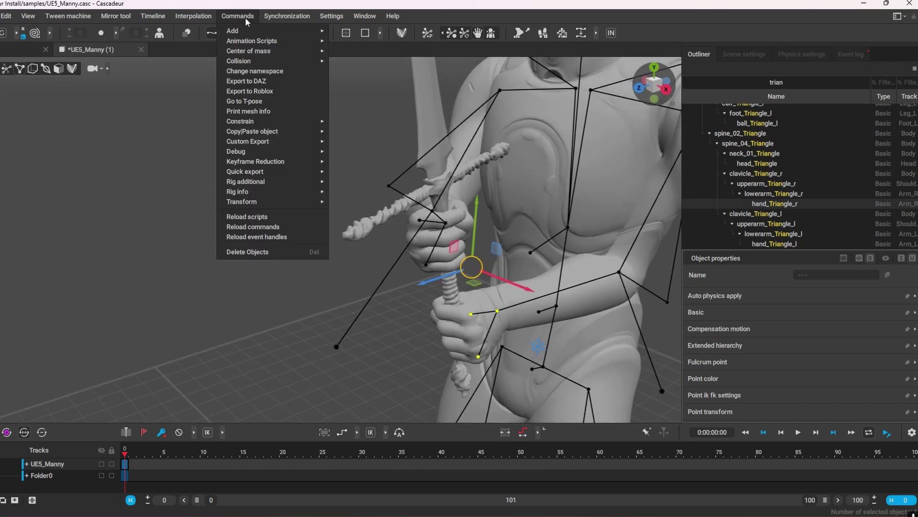
mouse_move(270, 120)
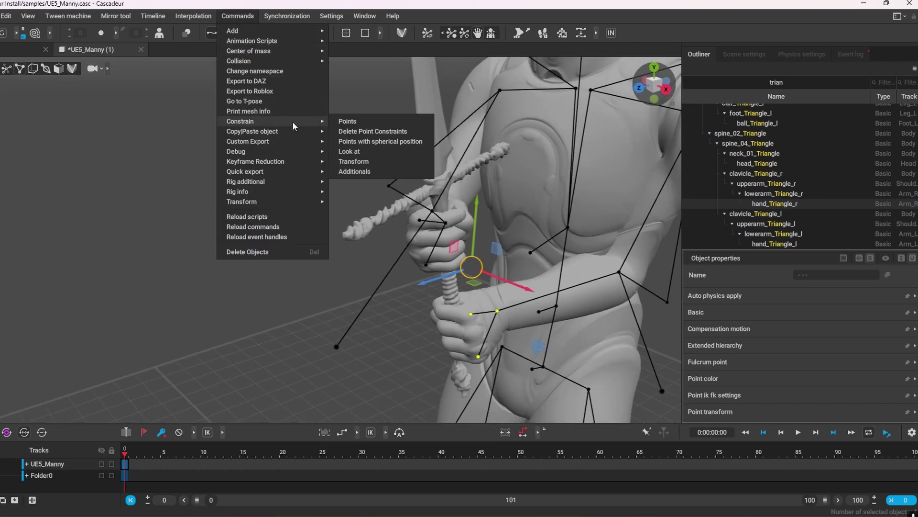
click(342, 123)
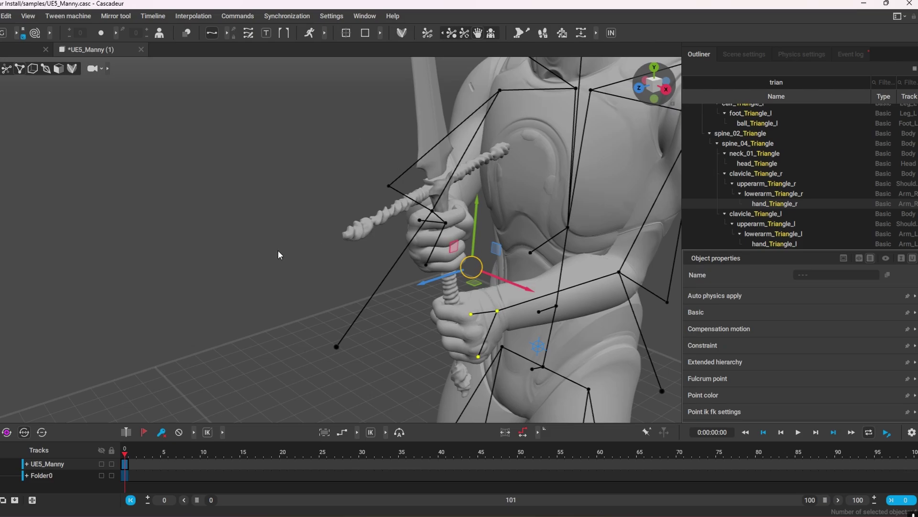
Try moving the right hand's points to test the left hand's constraint, and undo the move.
click(498, 311)
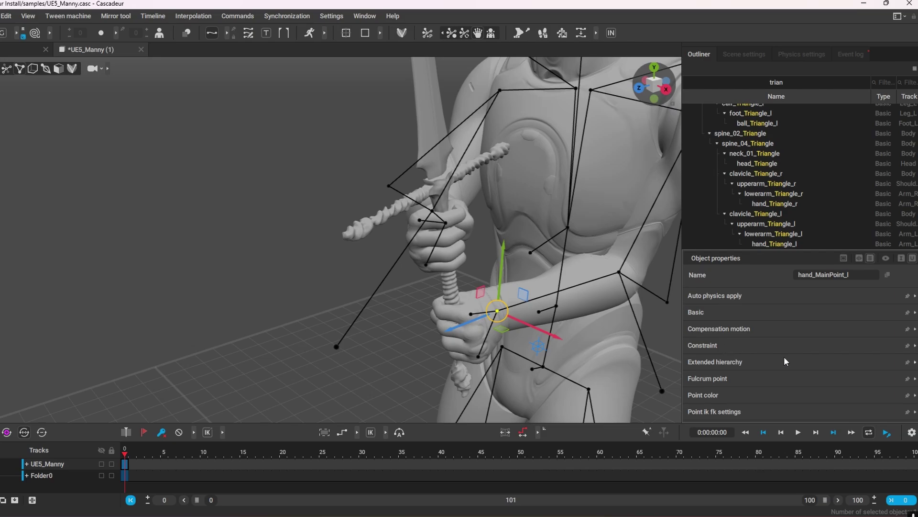
click(424, 224)
alt+drag(485, 238, 449, 231)
double_click(463, 240)
key(ctrl+z)
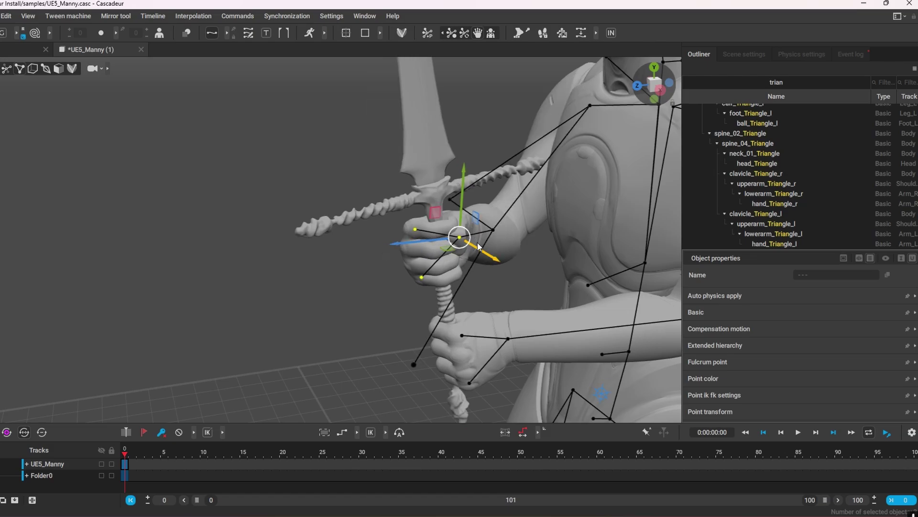
click(528, 318)
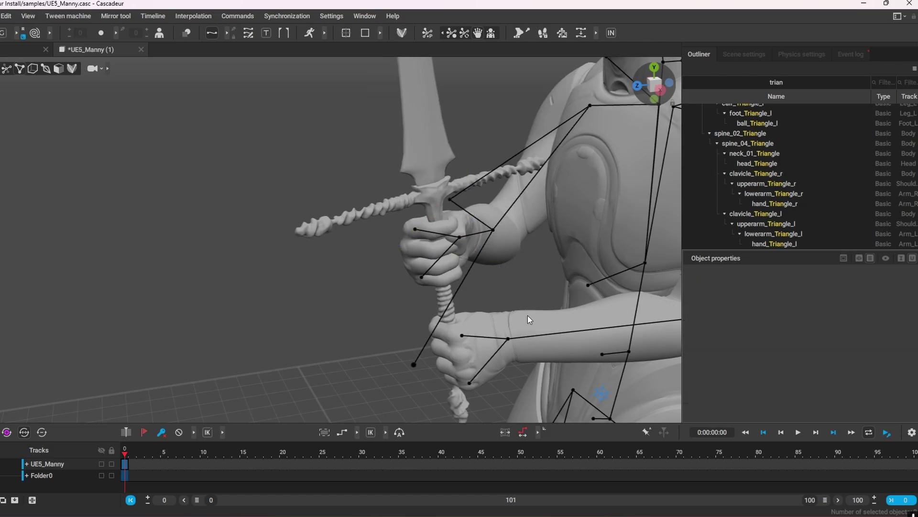
Select the left hand's three points, activate their Constraint property and clear the selection.
click(508, 339)
double_click(507, 339)
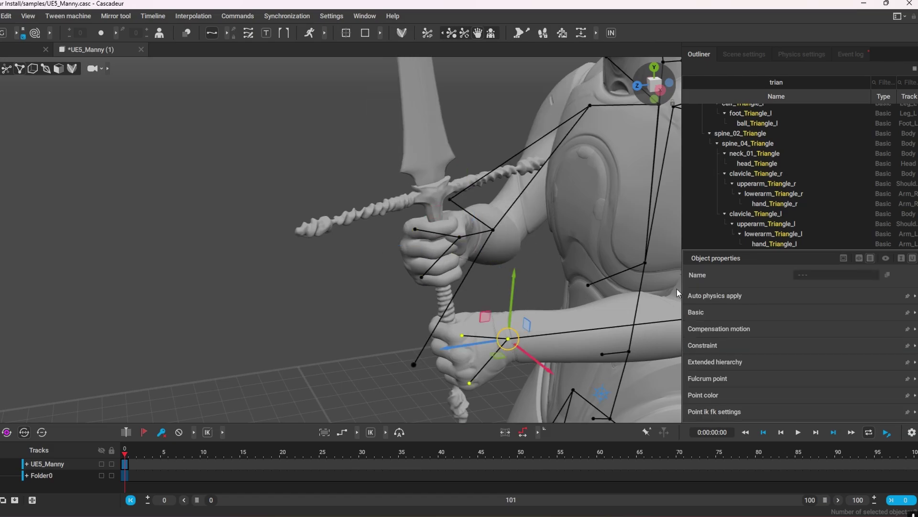
click(915, 346)
click(360, 297)
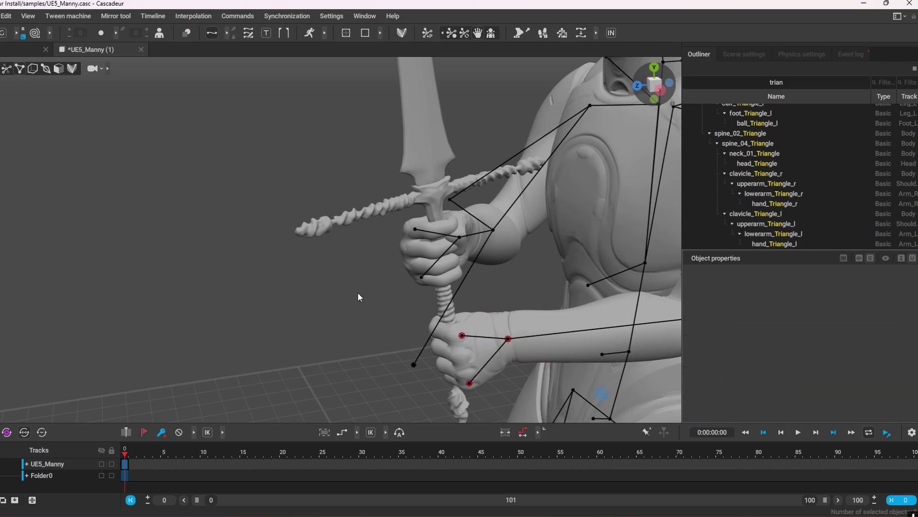
Move and rotate the right hand's points to test how the constrained left hand follows the sword.
double_click(460, 238)
drag(491, 258, 467, 257)
alt+drag(335, 283, 478, 267)
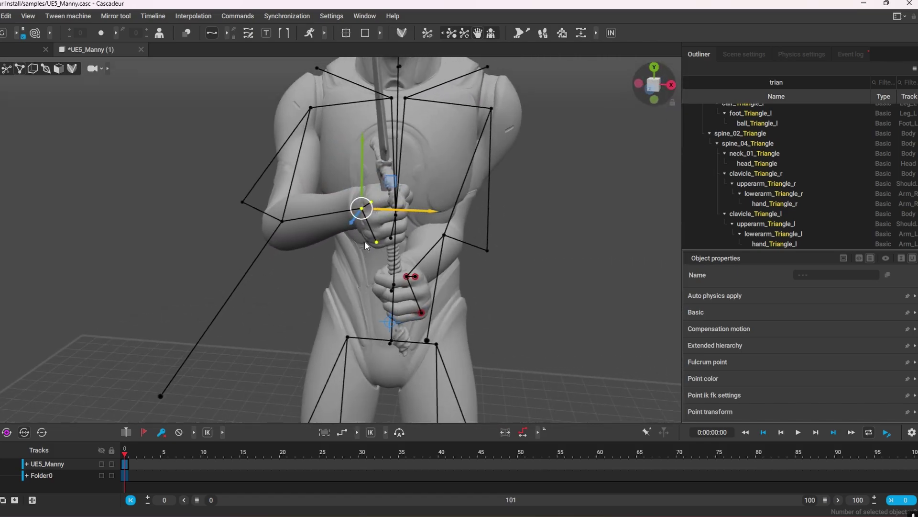
key(e)
drag(384, 219, 382, 165)
Rotate the right hand in several passes to swing the sword and leave it tilted diagonally.
click(545, 219)
alt+drag(545, 219, 412, 237)
click(449, 222)
mouse_move(469, 199)
mouse_down()
mouse_move(484, 229)
mouse_move(472, 206)
mouse_move(466, 213)
mouse_up()
click(243, 263)
right_drag(242, 262, 409, 299)
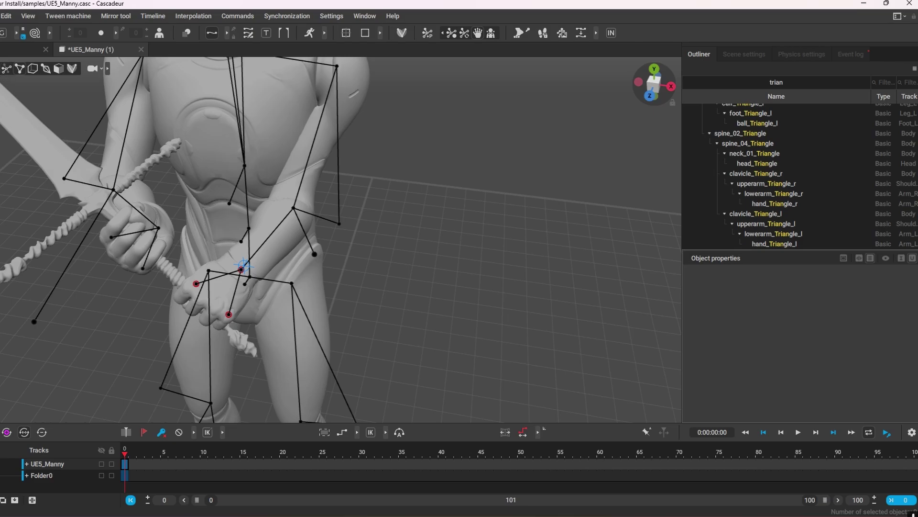
right_drag(426, 205, 295, 285)
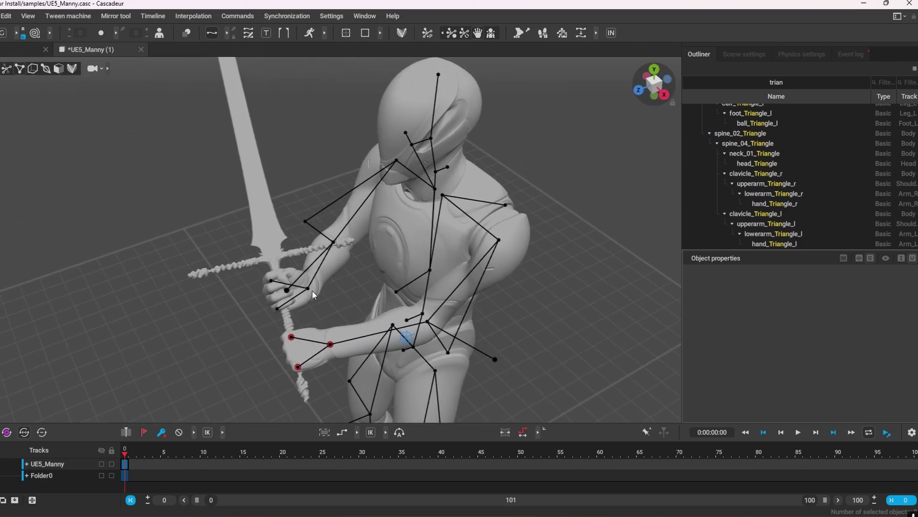
click(308, 288)
drag(312, 291, 376, 291)
Try pulling the right hand and sword far out in front of the body, and undo the move.
key(w)
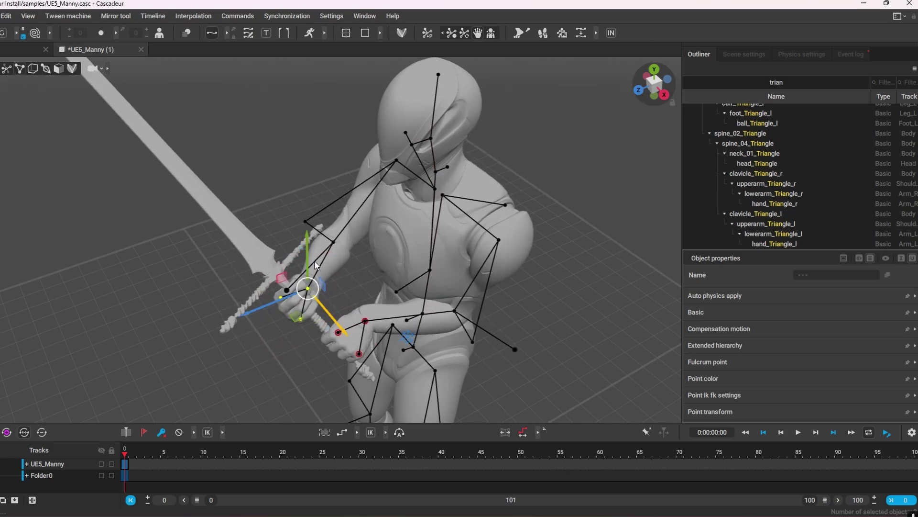
drag(315, 261, 107, 189)
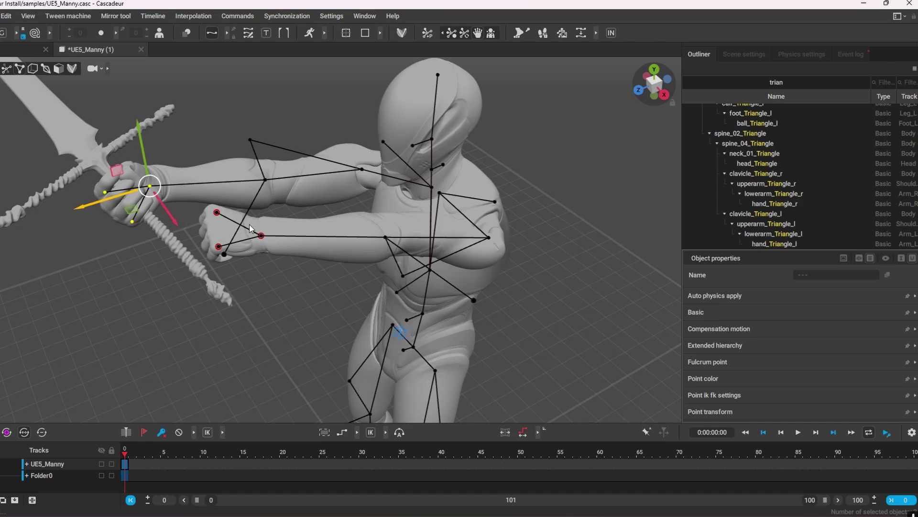
key(ctrl+z)
alt+drag(148, 307, 340, 235)
right_drag(340, 236, 450, 358)
alt+drag(450, 359, 289, 366)
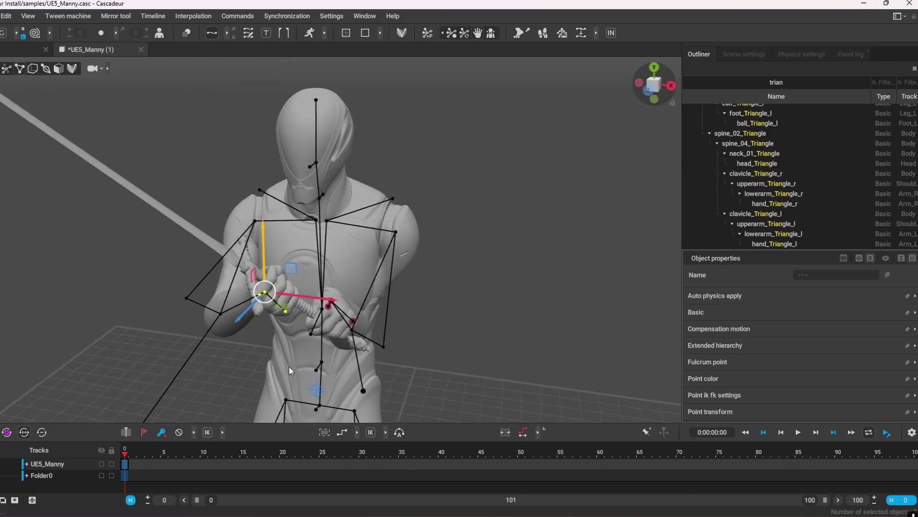
Rotate the right hand's points so the tilted sword swings back toward upright in both hands.
scroll(289, 366, down, 2)
key(e)
drag(314, 256, 326, 279)
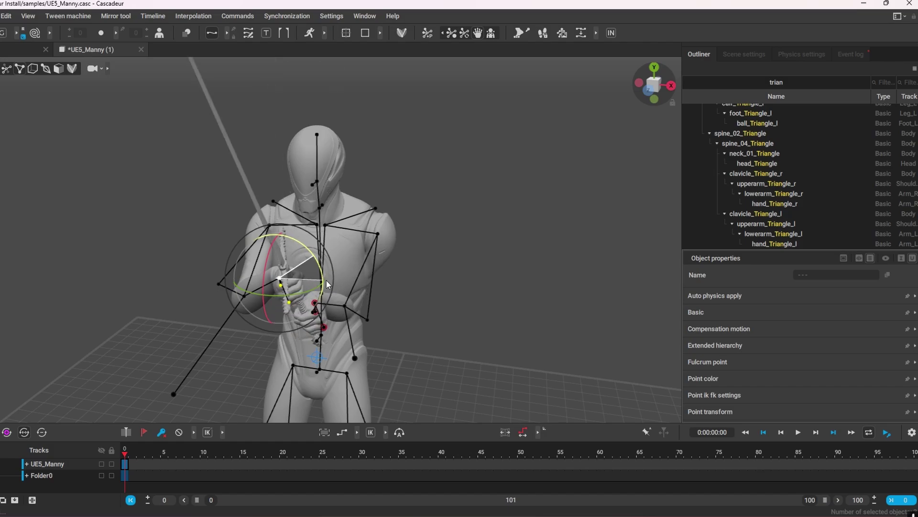
alt+drag(426, 359, 273, 354)
drag(298, 282, 277, 278)
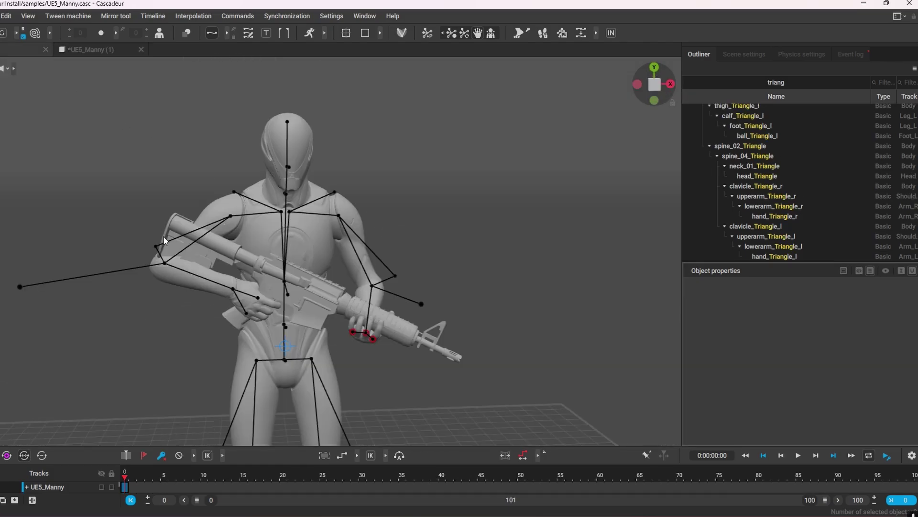
Inspect the finished rifle pose, open the Rifle Walk scene and scrub its animation back to frame 0.
right_drag(163, 236, 410, 337)
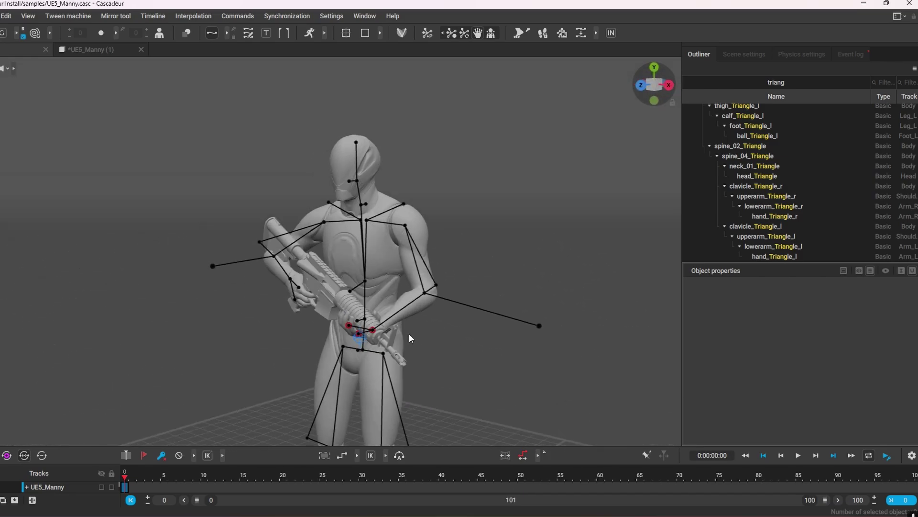
click(287, 276)
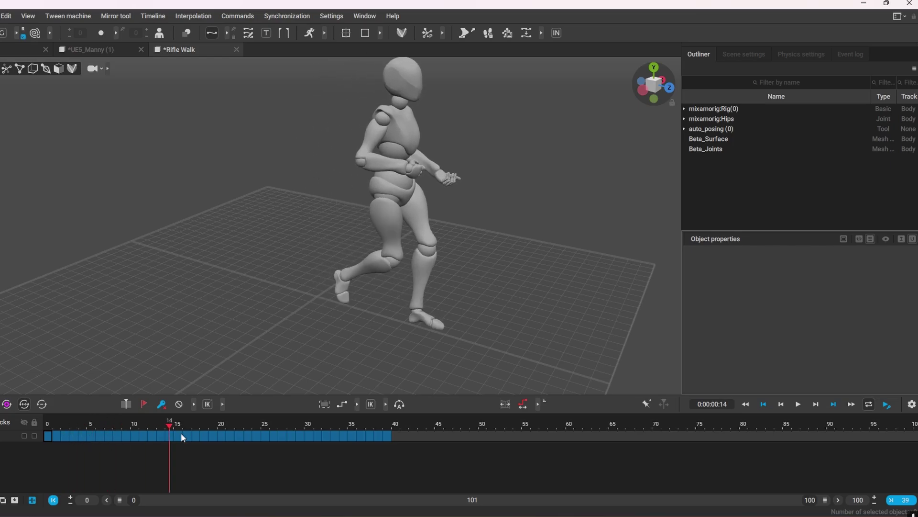
drag(181, 432, 4, 413)
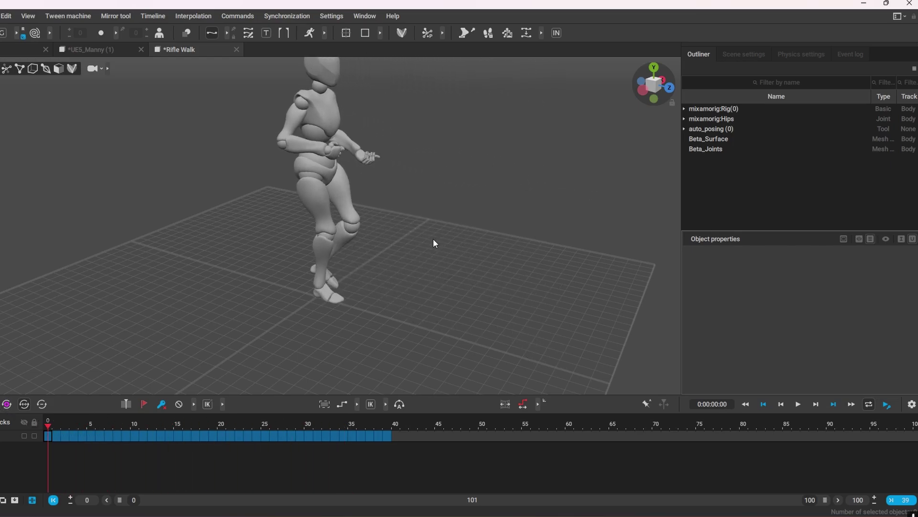
Examine the Rifle Walk character's full body from the front while scrubbing through its animation.
alt+middle_drag(433, 239, 454, 319)
alt+drag(454, 319, 10, 91)
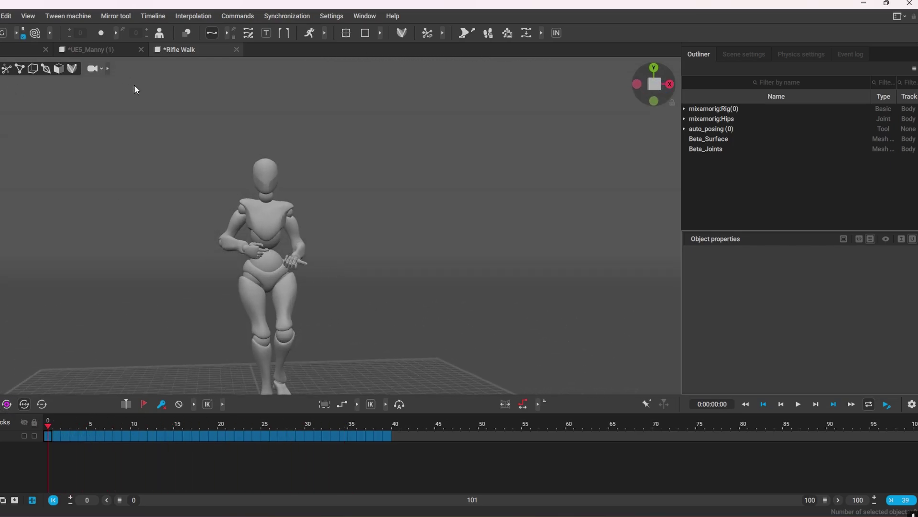
right_drag(334, 320, 287, 383)
drag(126, 422, 24, 406)
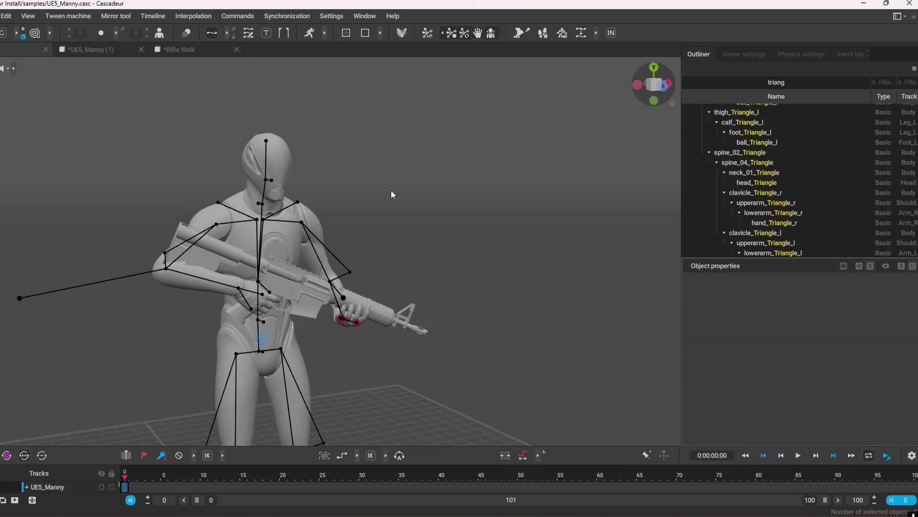
Examine Manny's rifle pose from the side, with the rig points hidden and the whole figure in view.
alt+drag(467, 191, 497, 182)
scroll(497, 263, down, 1)
scroll(495, 265, up, 2)
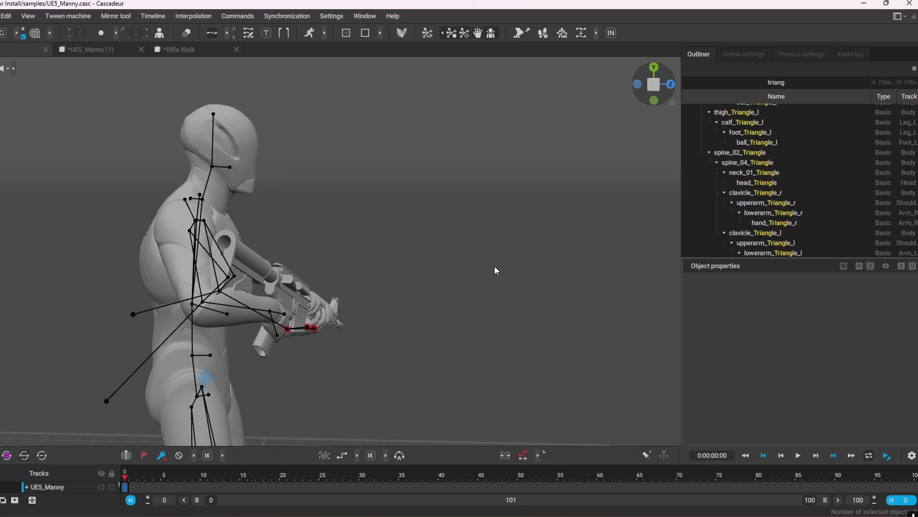
alt+middle_drag(494, 266, 452, 160)
scroll(452, 159, down, 2)
click(2, 69)
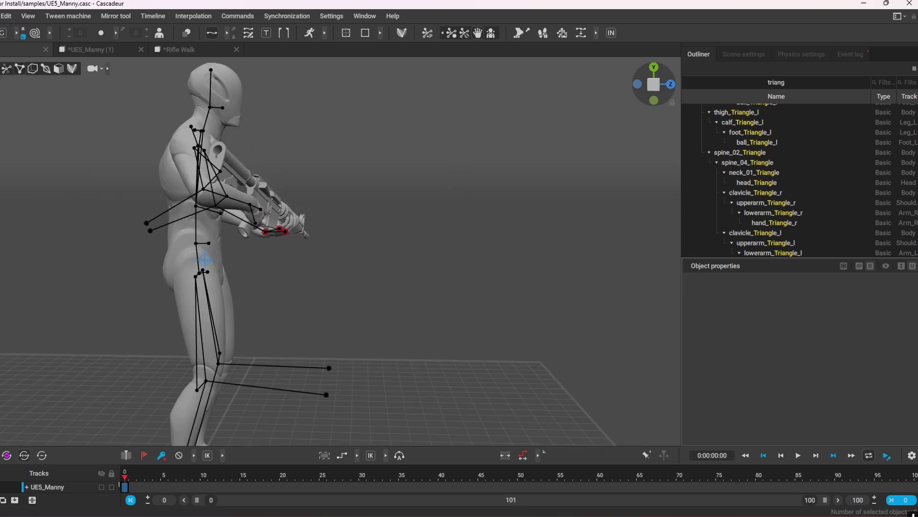
click(2, 69)
scroll(435, 232, down, 6)
scroll(372, 352, up, 2)
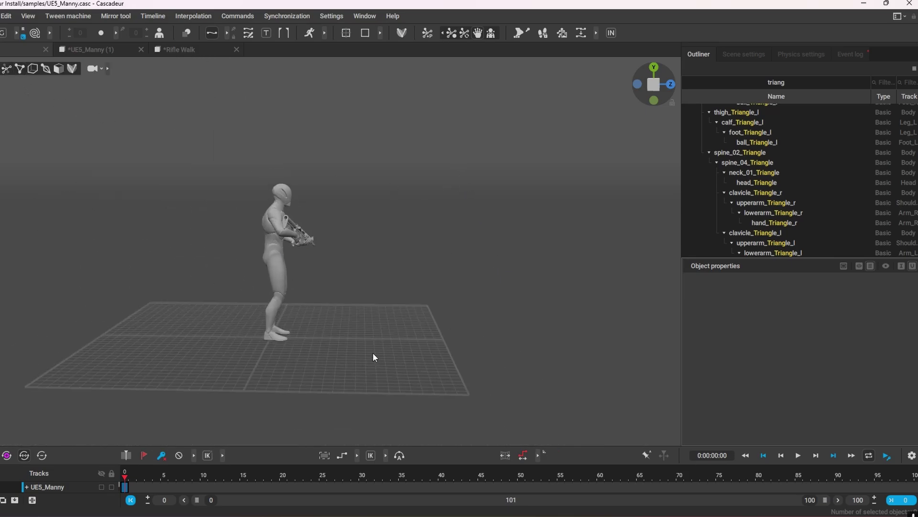
Move the whole auto-posing rig forward at frame 51 and select the interval from frame 0 to 51.
click(6, 69)
alt+right_drag(475, 271, 423, 324)
alt+drag(423, 325, 283, 263)
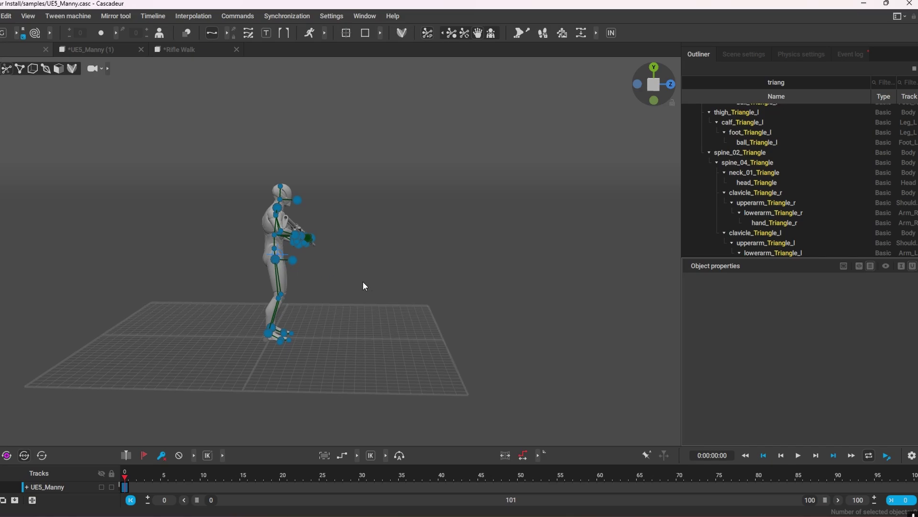
alt+drag(362, 280, 293, 258)
double_click(294, 258)
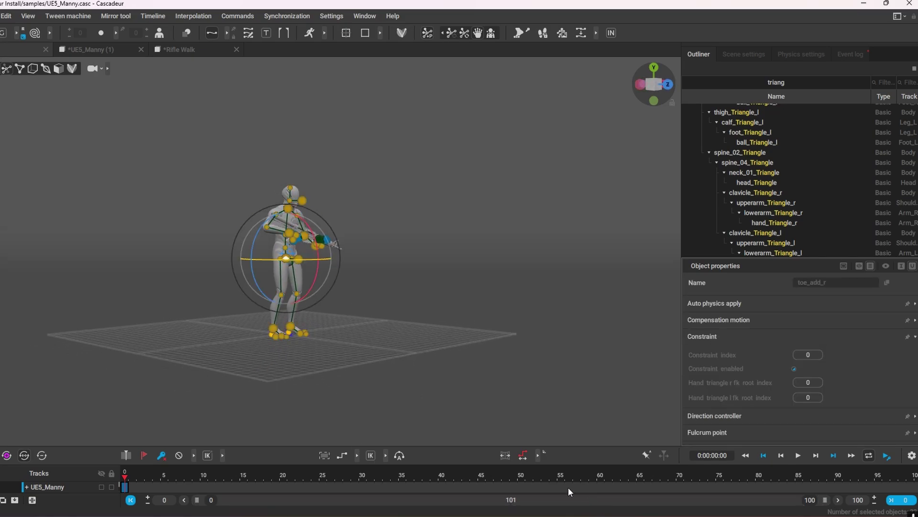
click(529, 481)
click(530, 486)
alt+drag(421, 321, 488, 299)
right_drag(488, 298, 517, 389)
alt+drag(518, 389, 531, 359)
drag(529, 486, 99, 470)
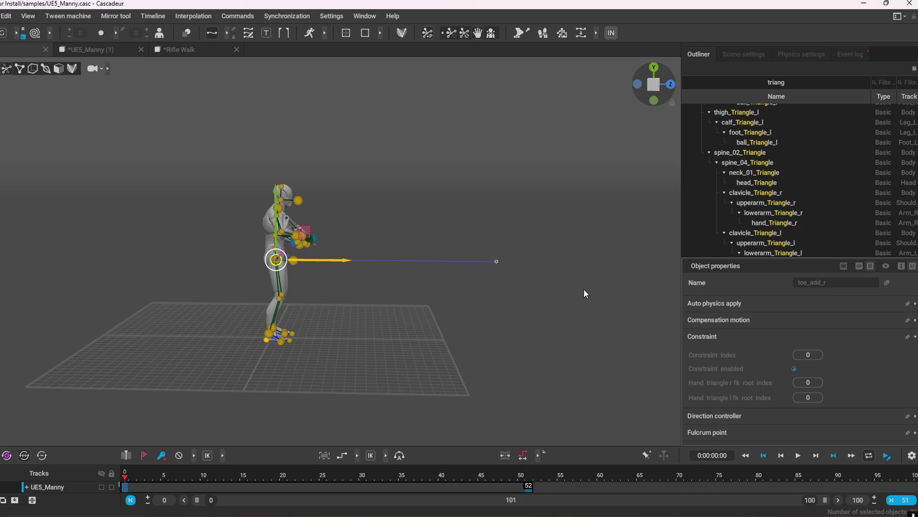
Scrub through the interpolated rifle walk and examine from both sides how the hands stay on the rifle.
drag(156, 475, 65, 415)
scroll(500, 306, up, 6)
alt+drag(500, 304, 301, 368)
alt+drag(421, 304, 499, 320)
mouse_move(499, 308)
right_down()
mouse_move(496, 211)
mouse_move(510, 319)
right_up()
drag(130, 472, 291, 476)
drag(216, 476, 70, 439)
alt+drag(621, 267, 407, 291)
drag(258, 482, 113, 467)
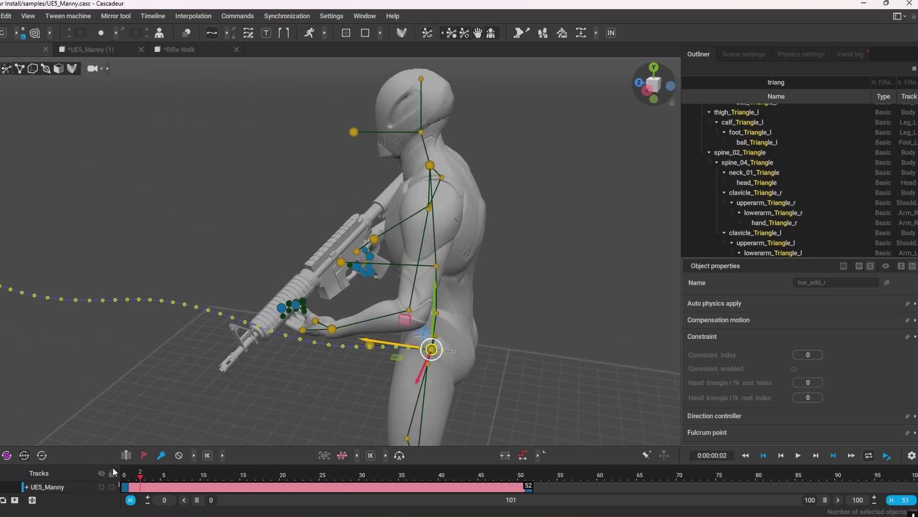
Switch to the sword scene and examine both hands' grip on the hilt from the opposite side.
click(88, 48)
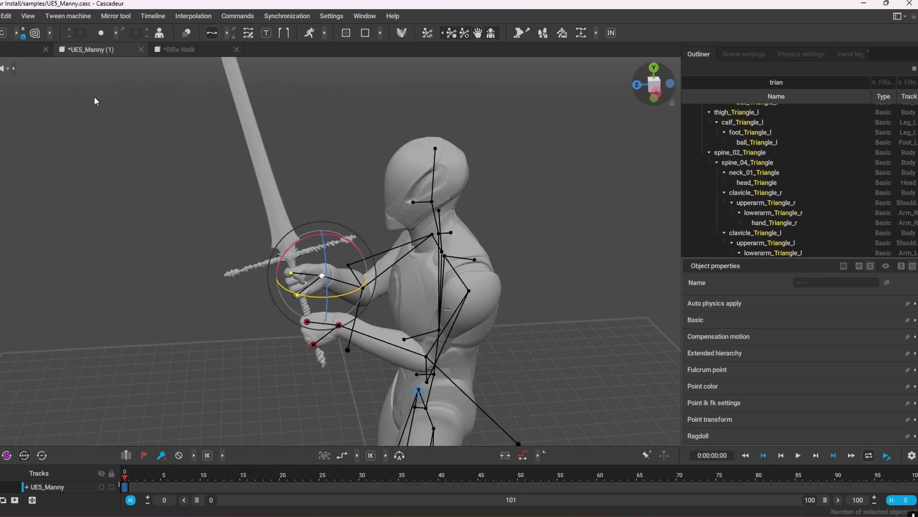
right_drag(92, 148, 461, 274)
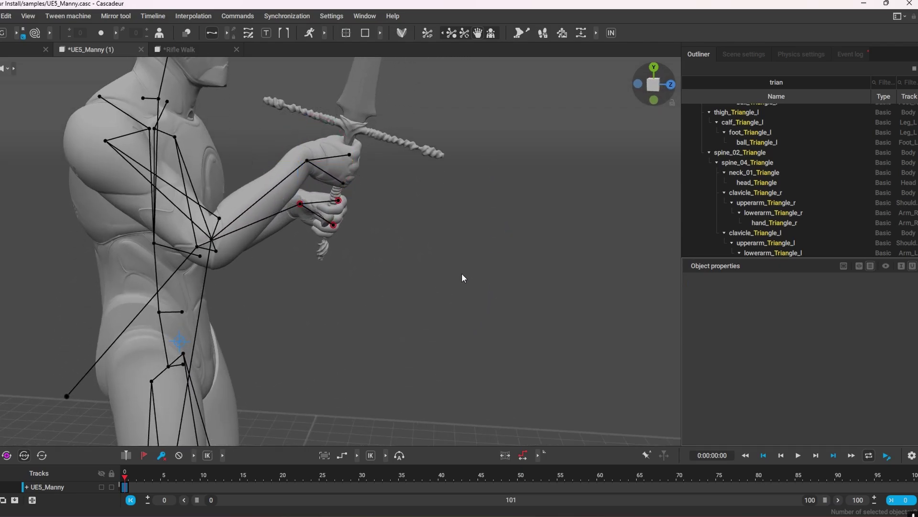
scroll(459, 311, down, 3)
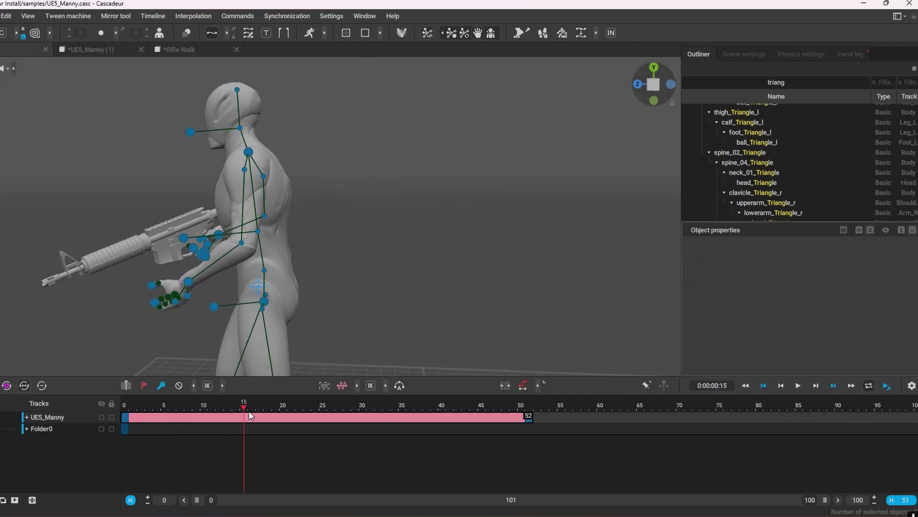
Expand the rifle scene's UE5_Manny and Arms tracks down to the separate Arm_L and Arm_R tracks.
drag(249, 412, 46, 406)
click(27, 418)
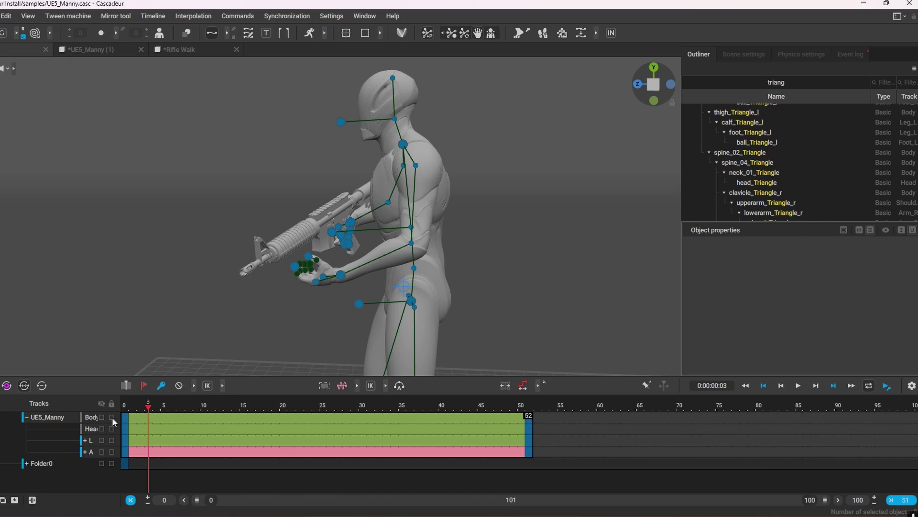
drag(121, 405, 181, 414)
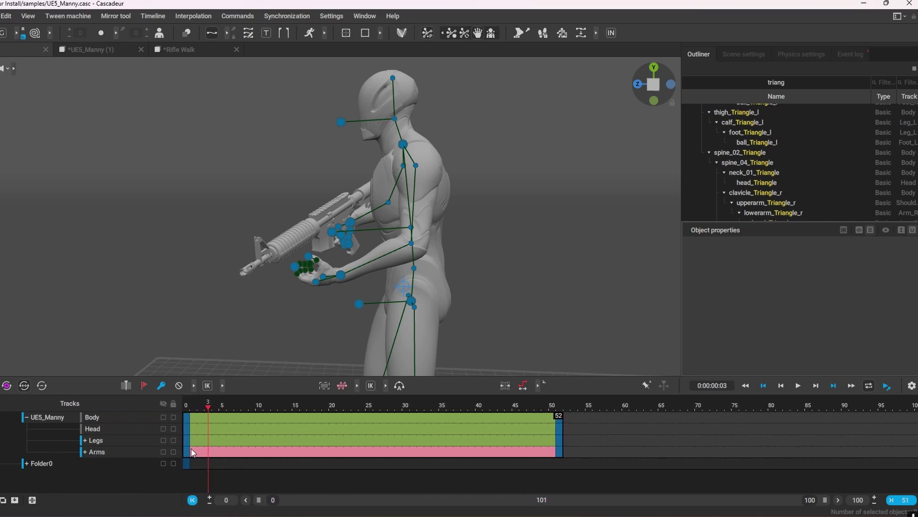
click(86, 451)
click(137, 451)
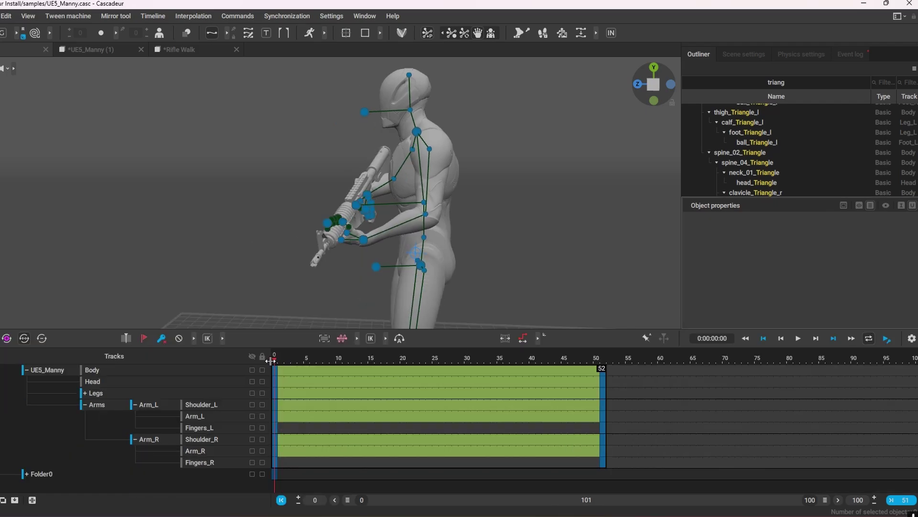
Set the interpolation of the Arm_L and Arm_R track intervals to linear.
mouse_move(282, 366)
mouse_down()
mouse_move(526, 386)
mouse_move(328, 383)
mouse_move(273, 373)
mouse_move(445, 372)
mouse_move(275, 367)
mouse_up()
drag(282, 415, 338, 401)
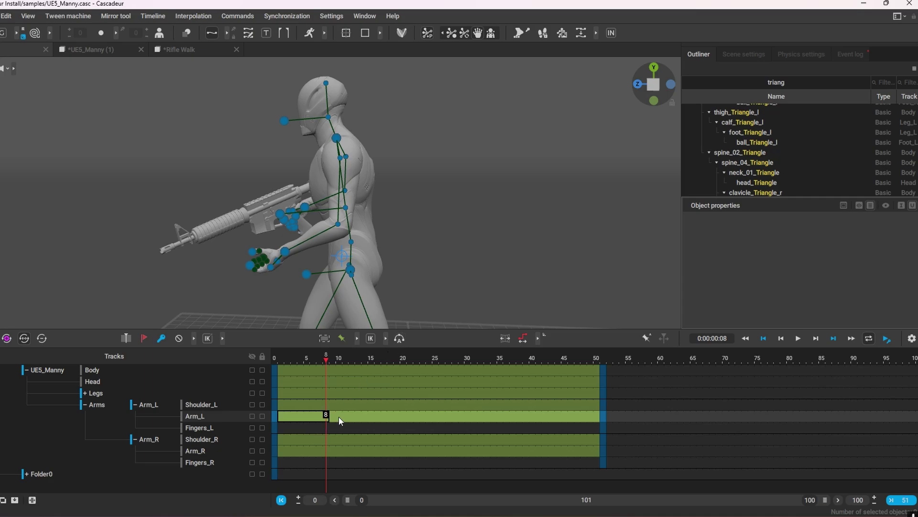
click(339, 418)
mouse_move(356, 339)
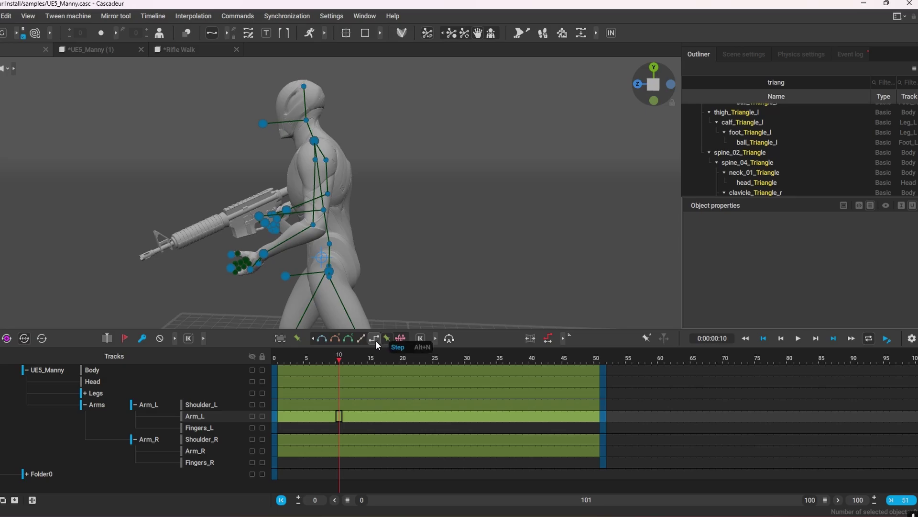
click(362, 338)
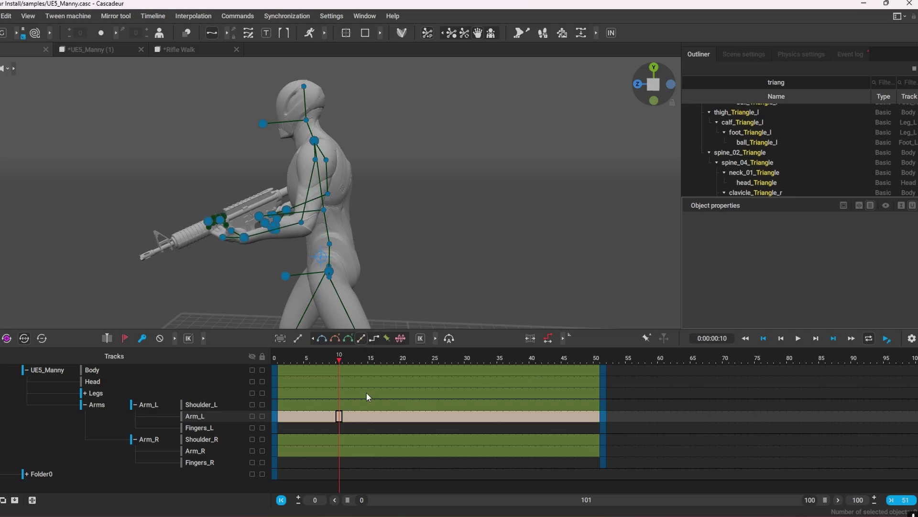
click(307, 451)
click(359, 340)
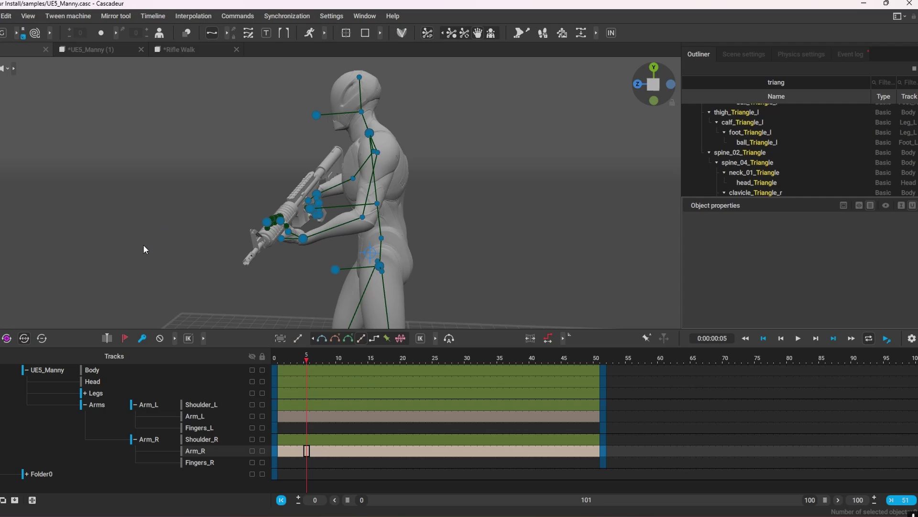
Scrub the first frames of the rifle walk to check the left hand's contact with the rifle.
right_drag(143, 245, 213, 325)
drag(288, 360, 359, 368)
alt+drag(402, 282, 366, 266)
right_drag(367, 271, 308, 277)
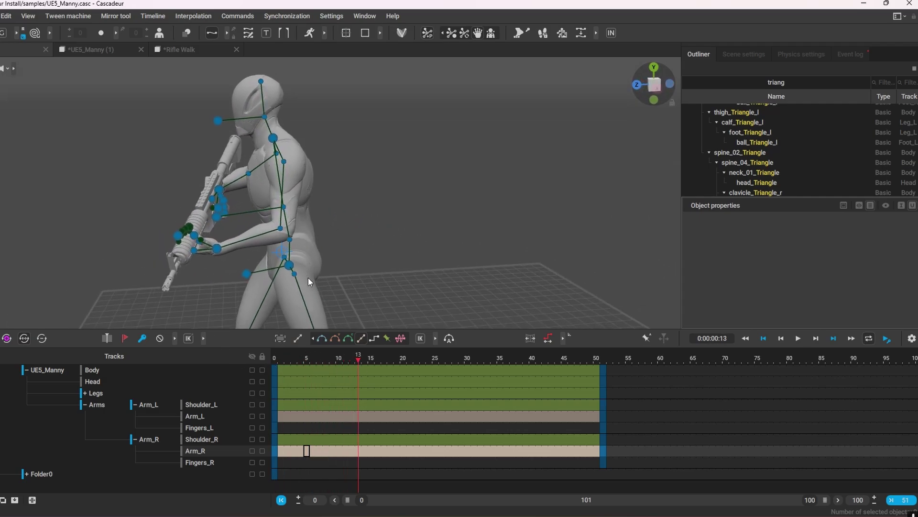
drag(277, 359, 365, 362)
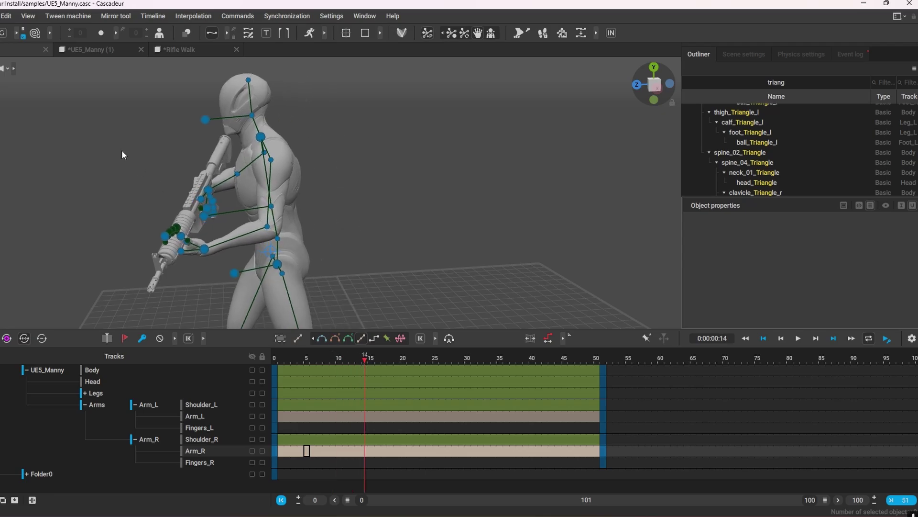
Hide the rig points and review the rifle walk on the plain mesh from another angle.
click(1, 69)
click(6, 68)
mouse_move(472, 288)
right_down()
mouse_move(509, 255)
mouse_move(627, 257)
mouse_move(554, 252)
mouse_move(479, 287)
right_up()
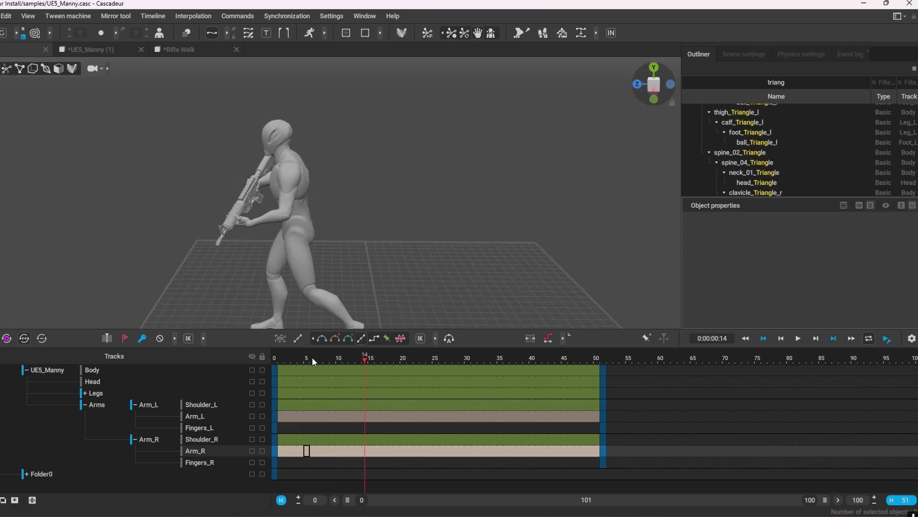
mouse_move(312, 357)
mouse_down()
mouse_move(277, 361)
mouse_move(518, 383)
mouse_move(294, 359)
mouse_up()
alt+drag(316, 287, 400, 297)
drag(293, 355, 434, 365)
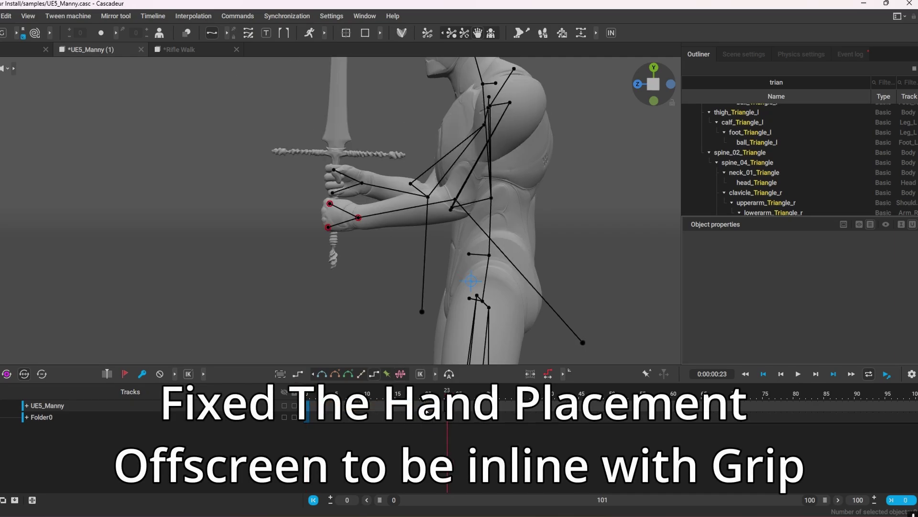
In the sword scene at frame 31, raise and rotate the right hand so the sword lifts toward head height.
drag(429, 411, 496, 411)
right_drag(282, 299, 381, 224)
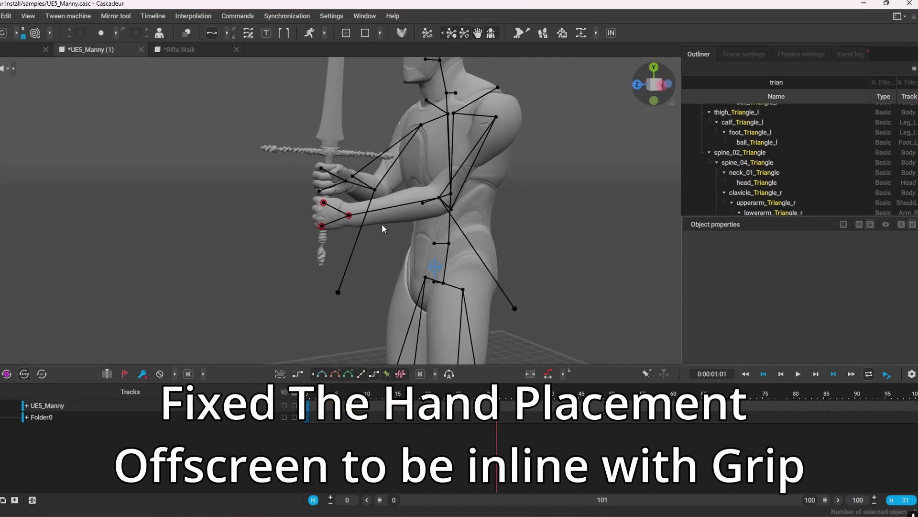
click(344, 180)
drag(366, 167, 365, 203)
key(w)
drag(350, 164, 364, 103)
key(e)
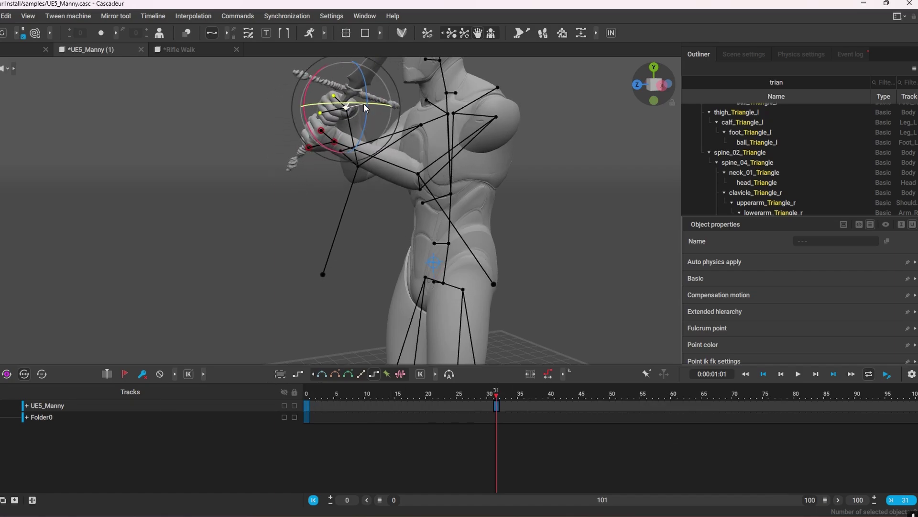
click(640, 265)
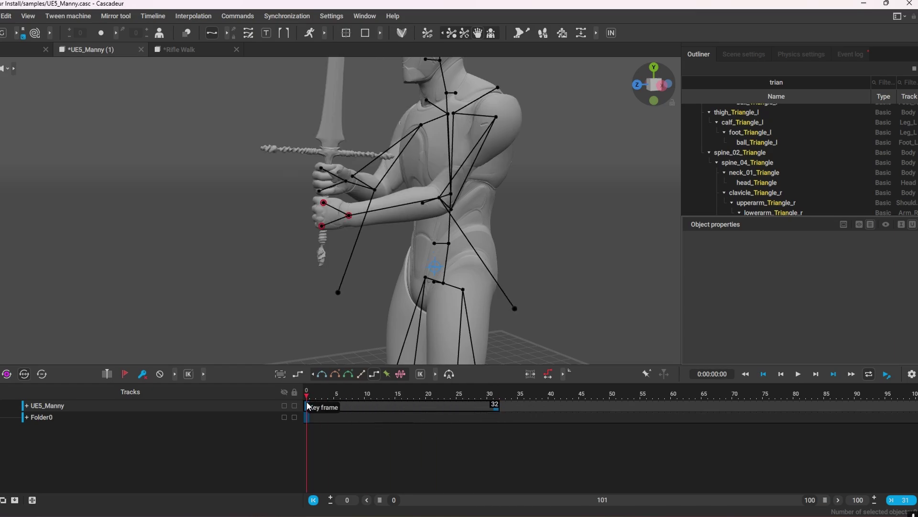